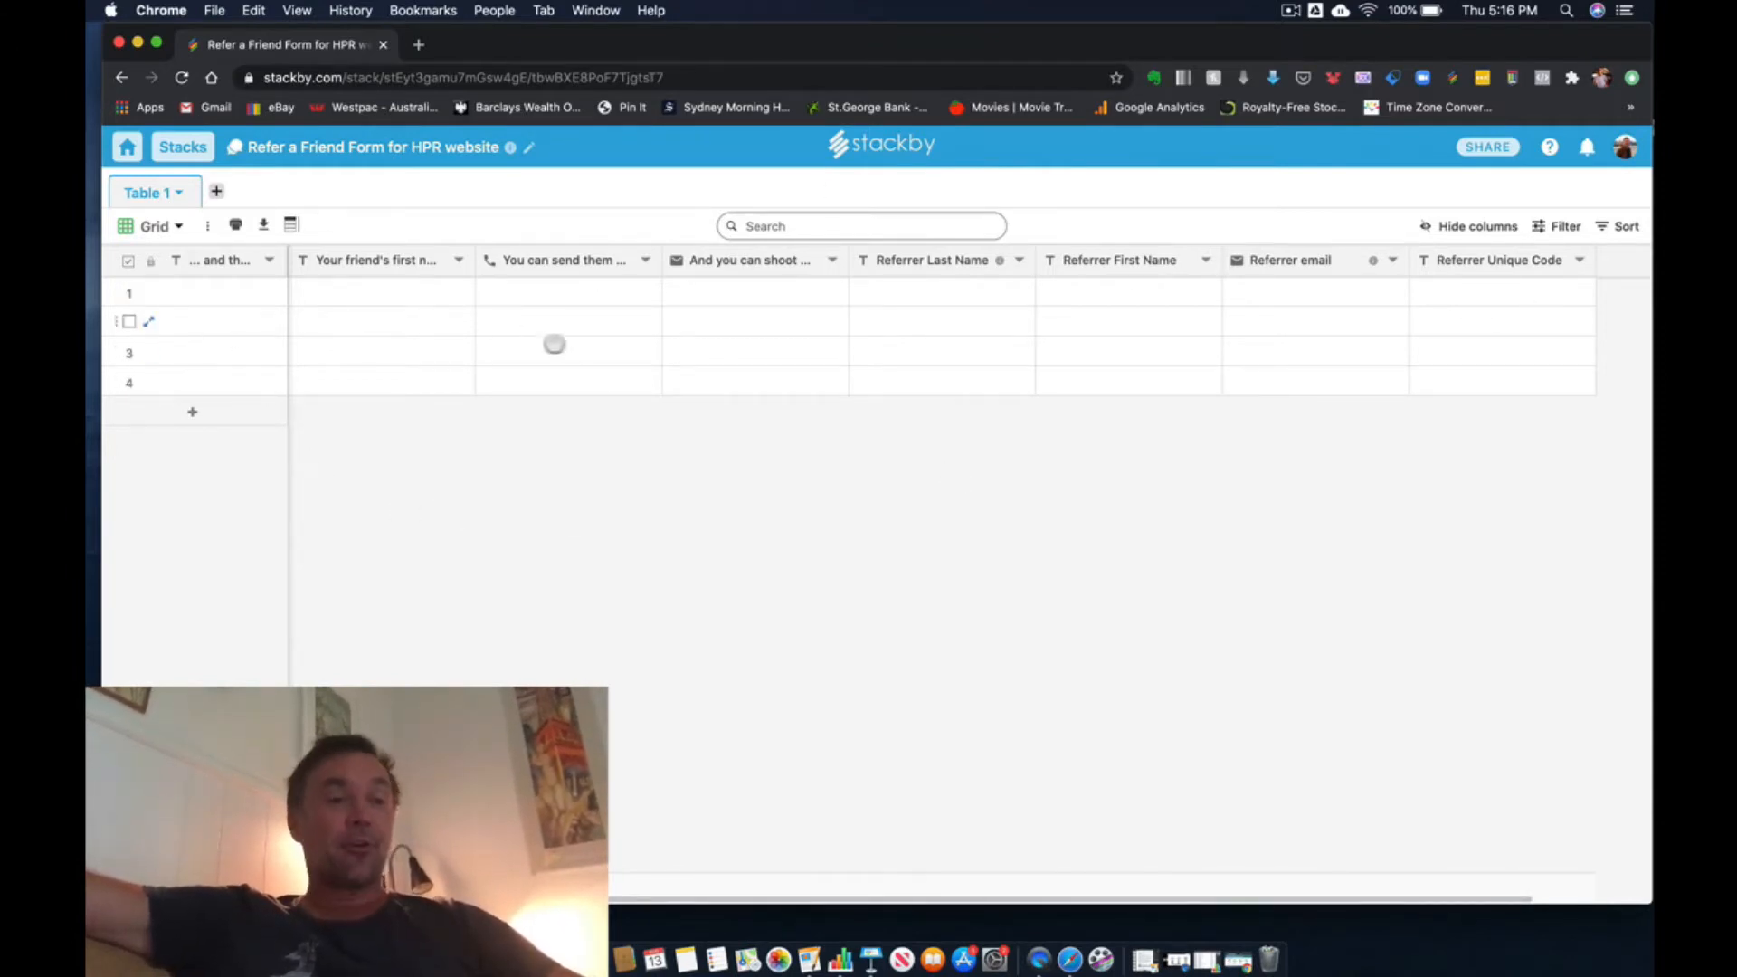
- Rename the table from its default name to "Referral Program"
{"action": "left_click", "coordinate": [176, 191]}
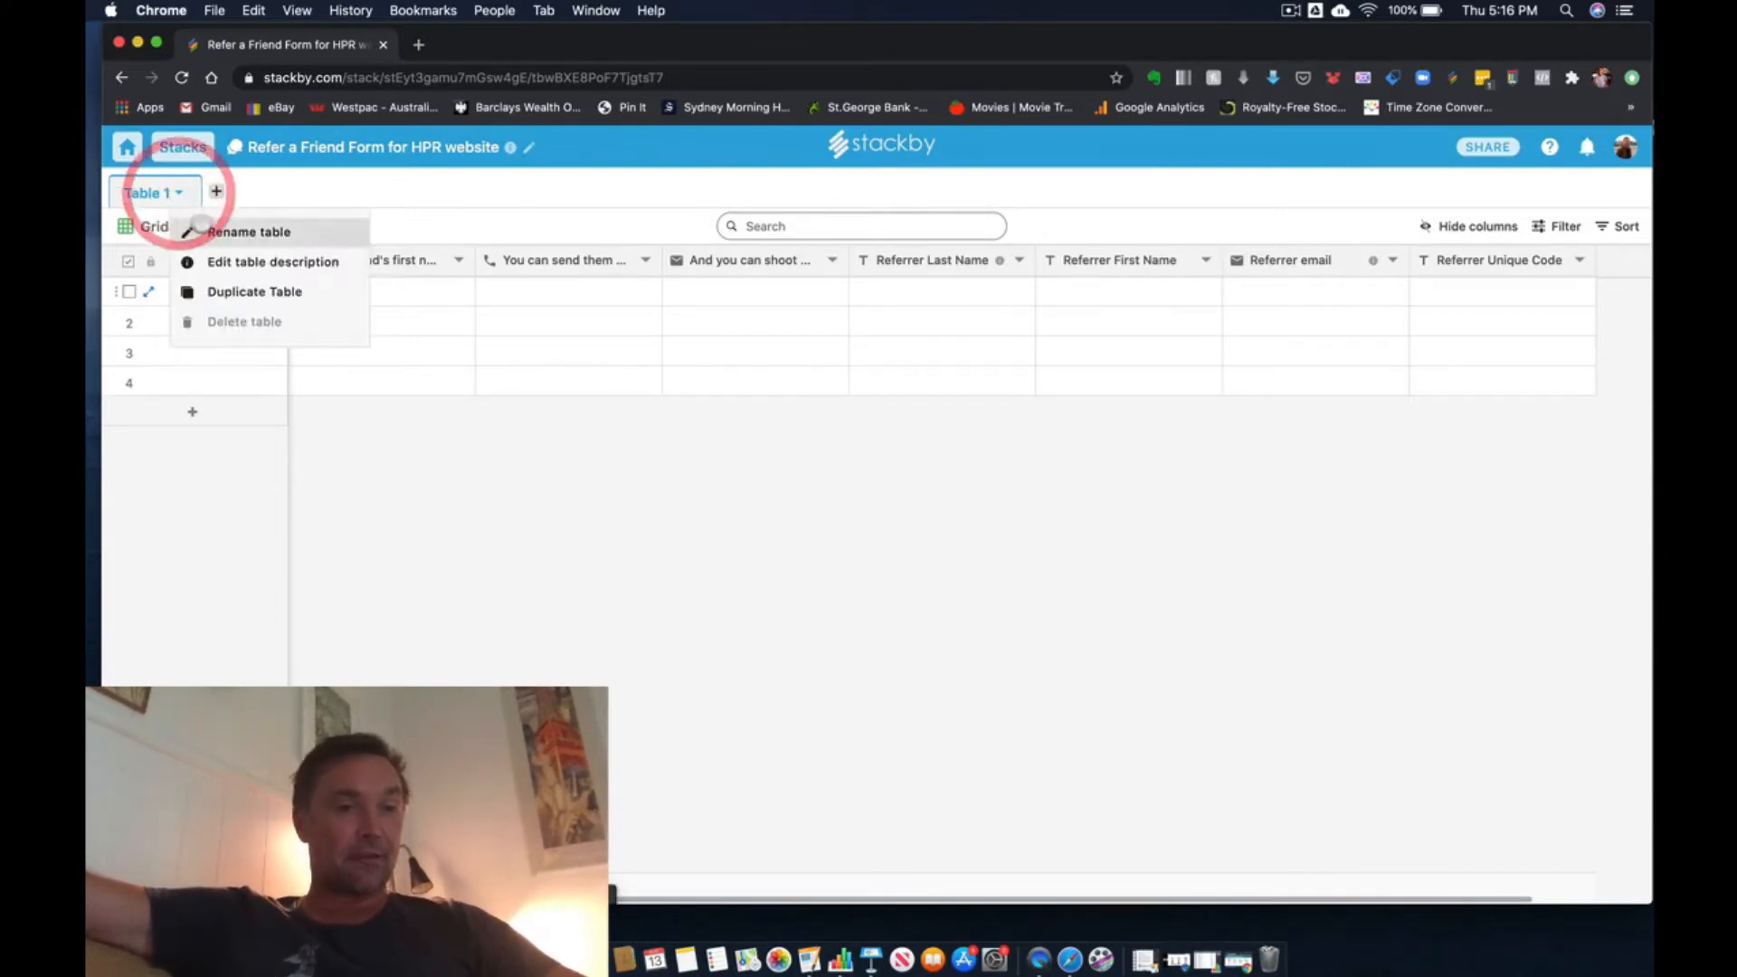
{"action": "left_click", "coordinate": [203, 224]}
{"action": "key", "text": "BackSpace"}
{"action": "key", "text": "BackSpace"}
{"action": "key", "text": "BackSpace"}
{"action": "key", "text": "BackSpace"}
{"action": "key", "text": "BackSpace"}
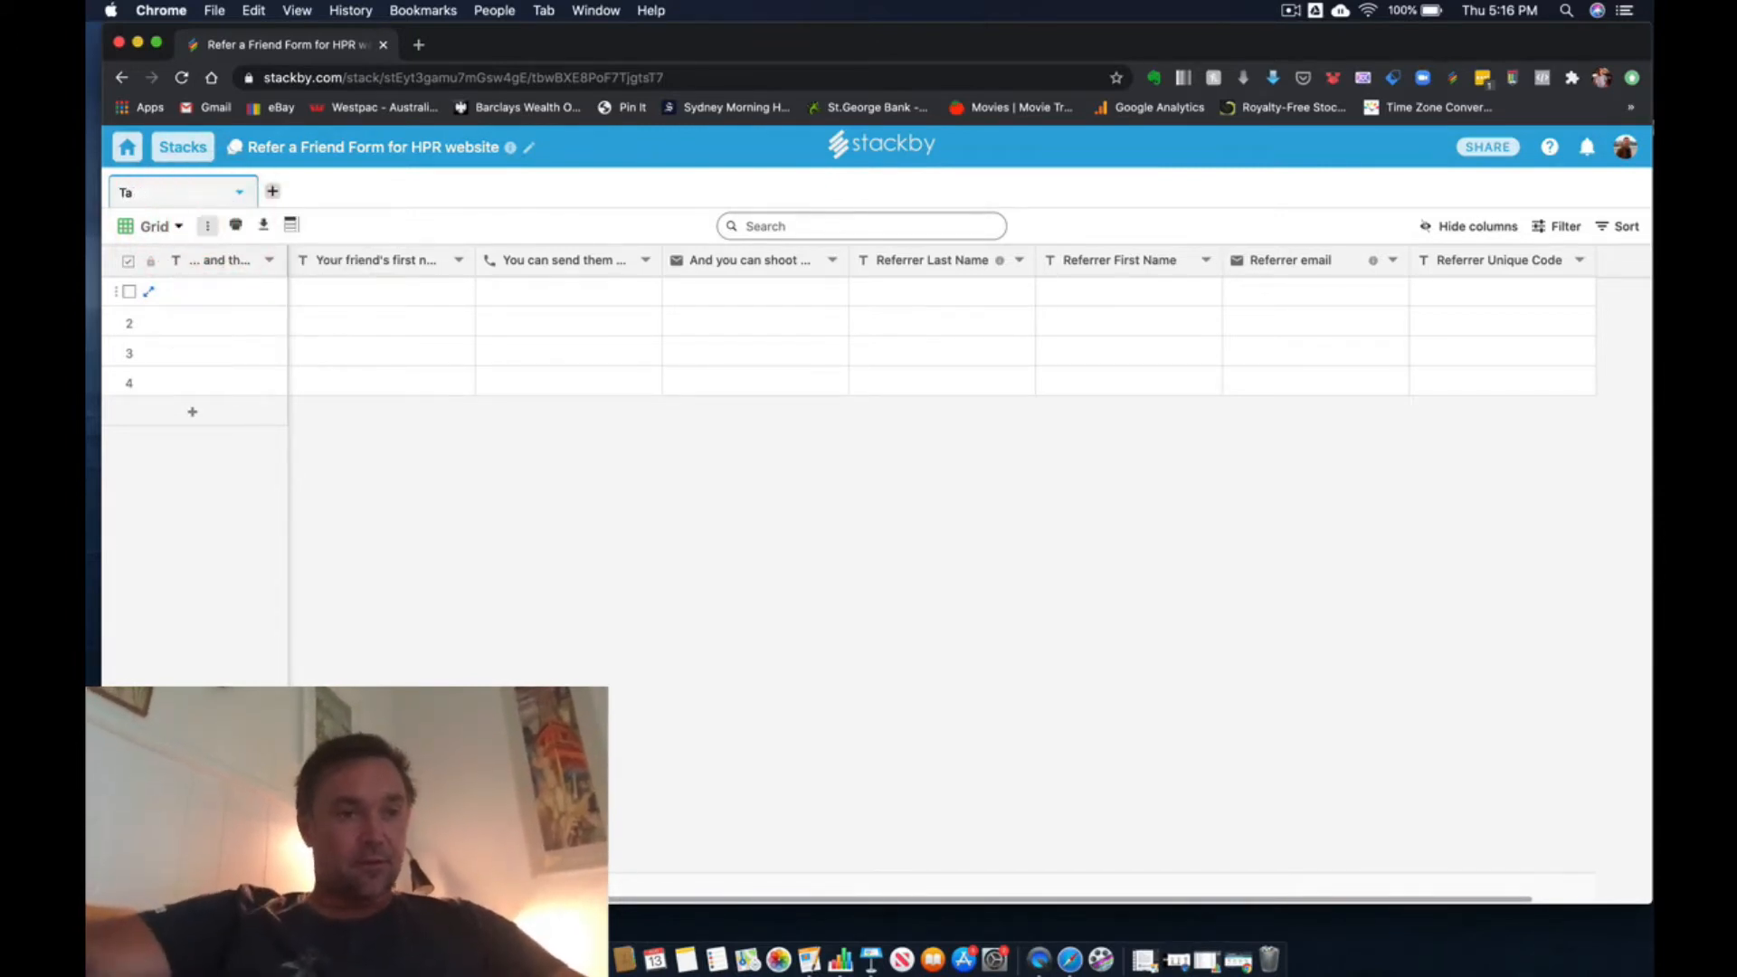
{"action": "key", "text": "BackSpace"}
{"action": "type", "text": "Re"}
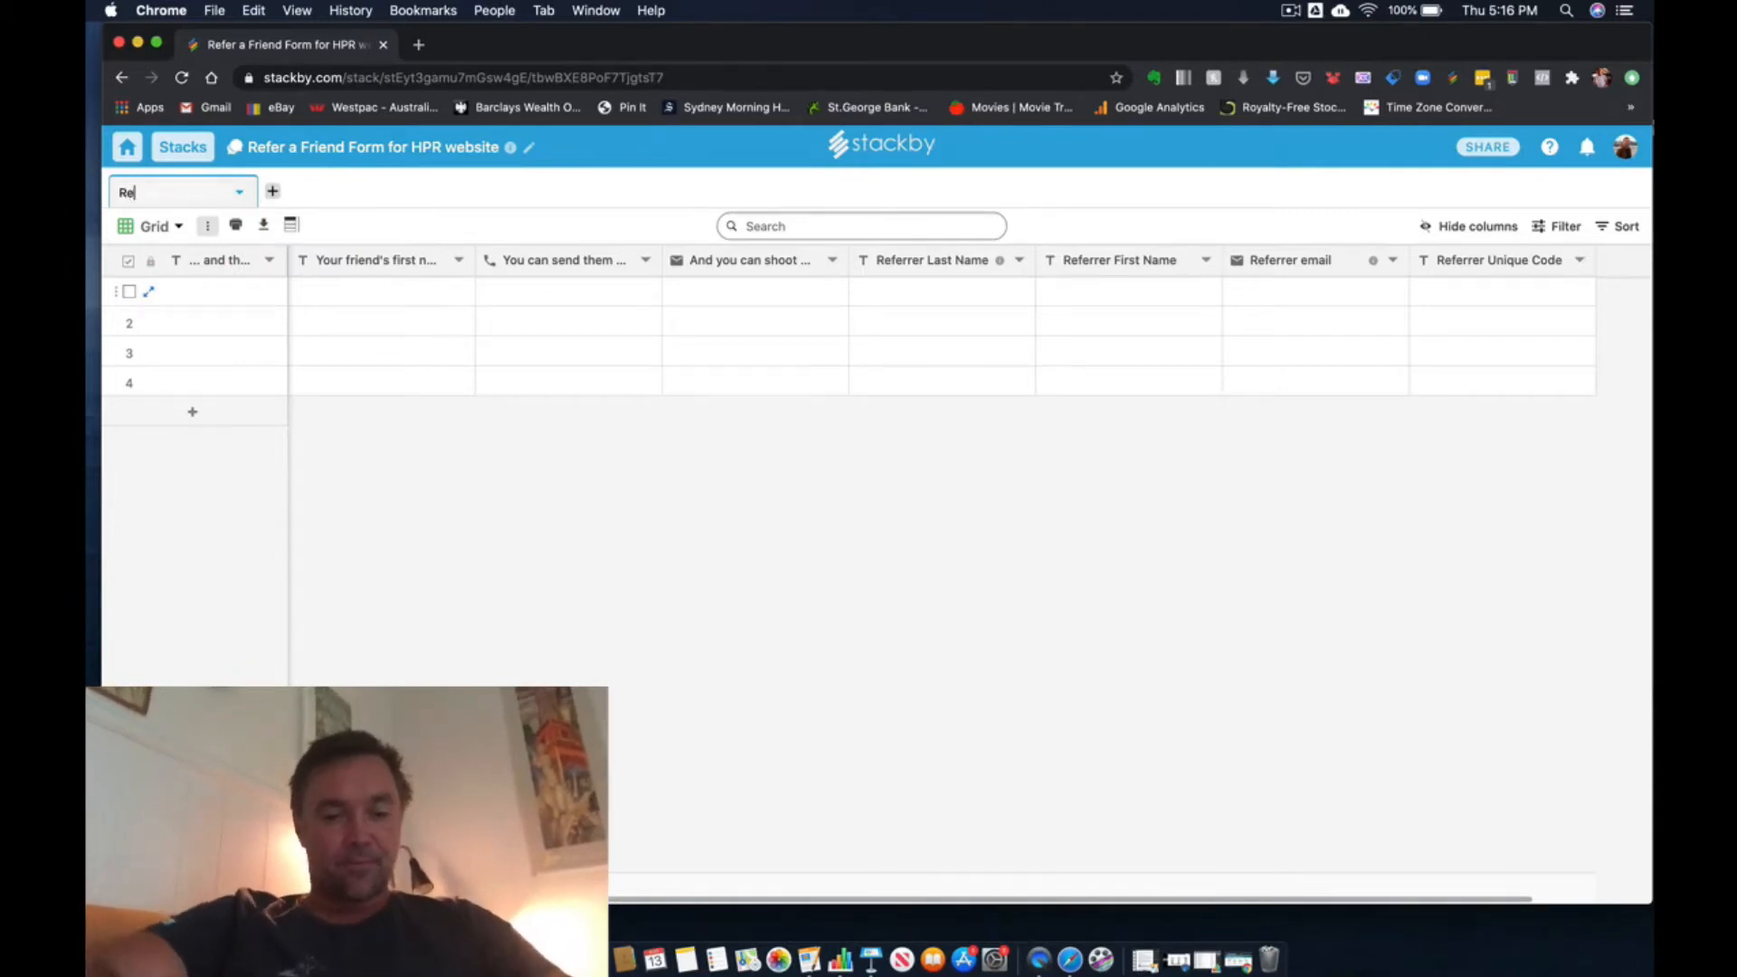
{"action": "type", "text": "ferral P"}
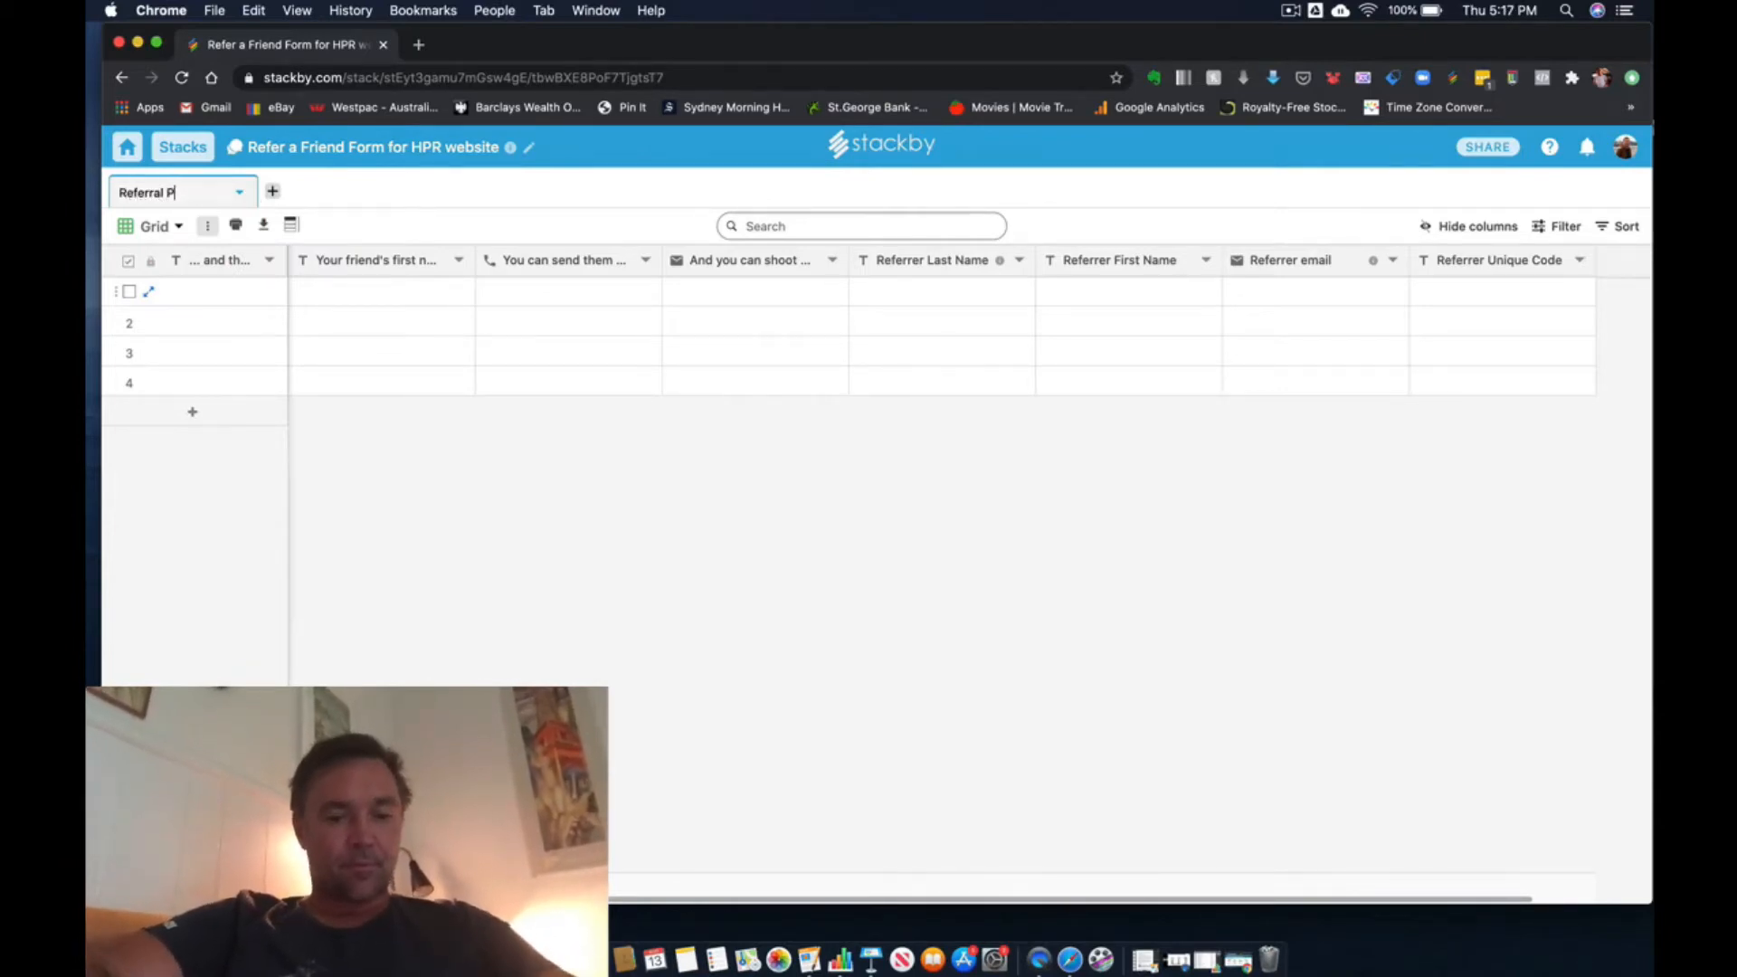
{"action": "type", "text": "rogra"}
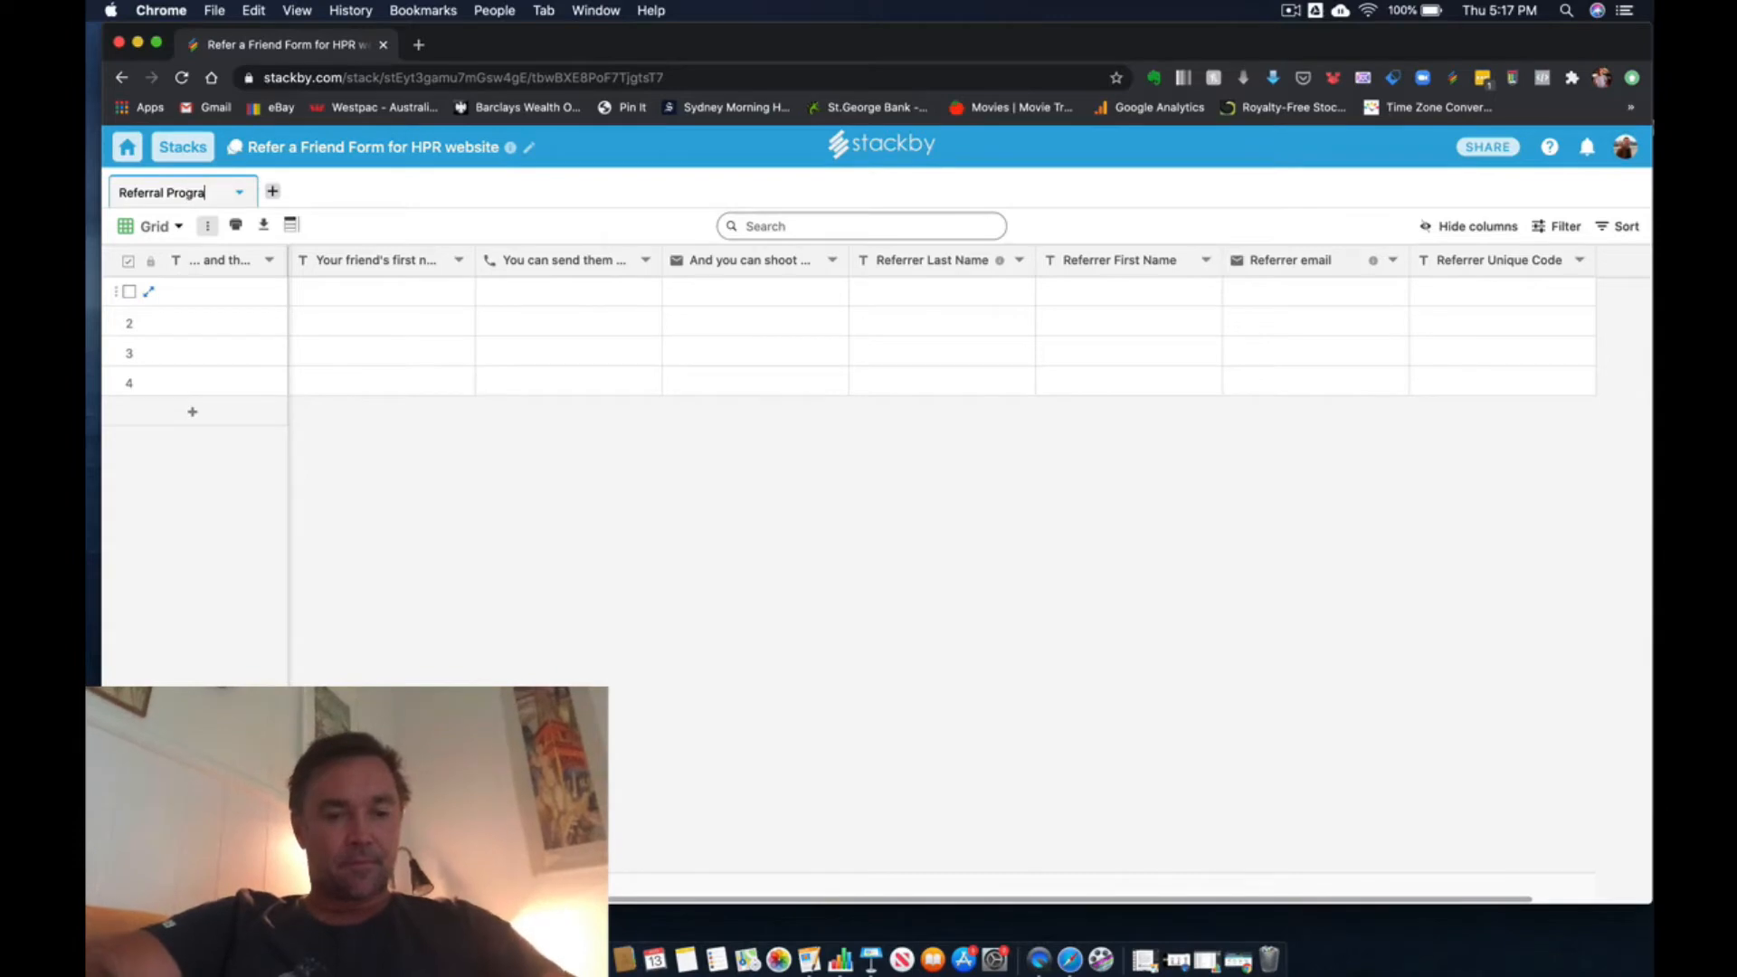
{"action": "type", "text": "m"}
{"action": "key", "text": "Return"}
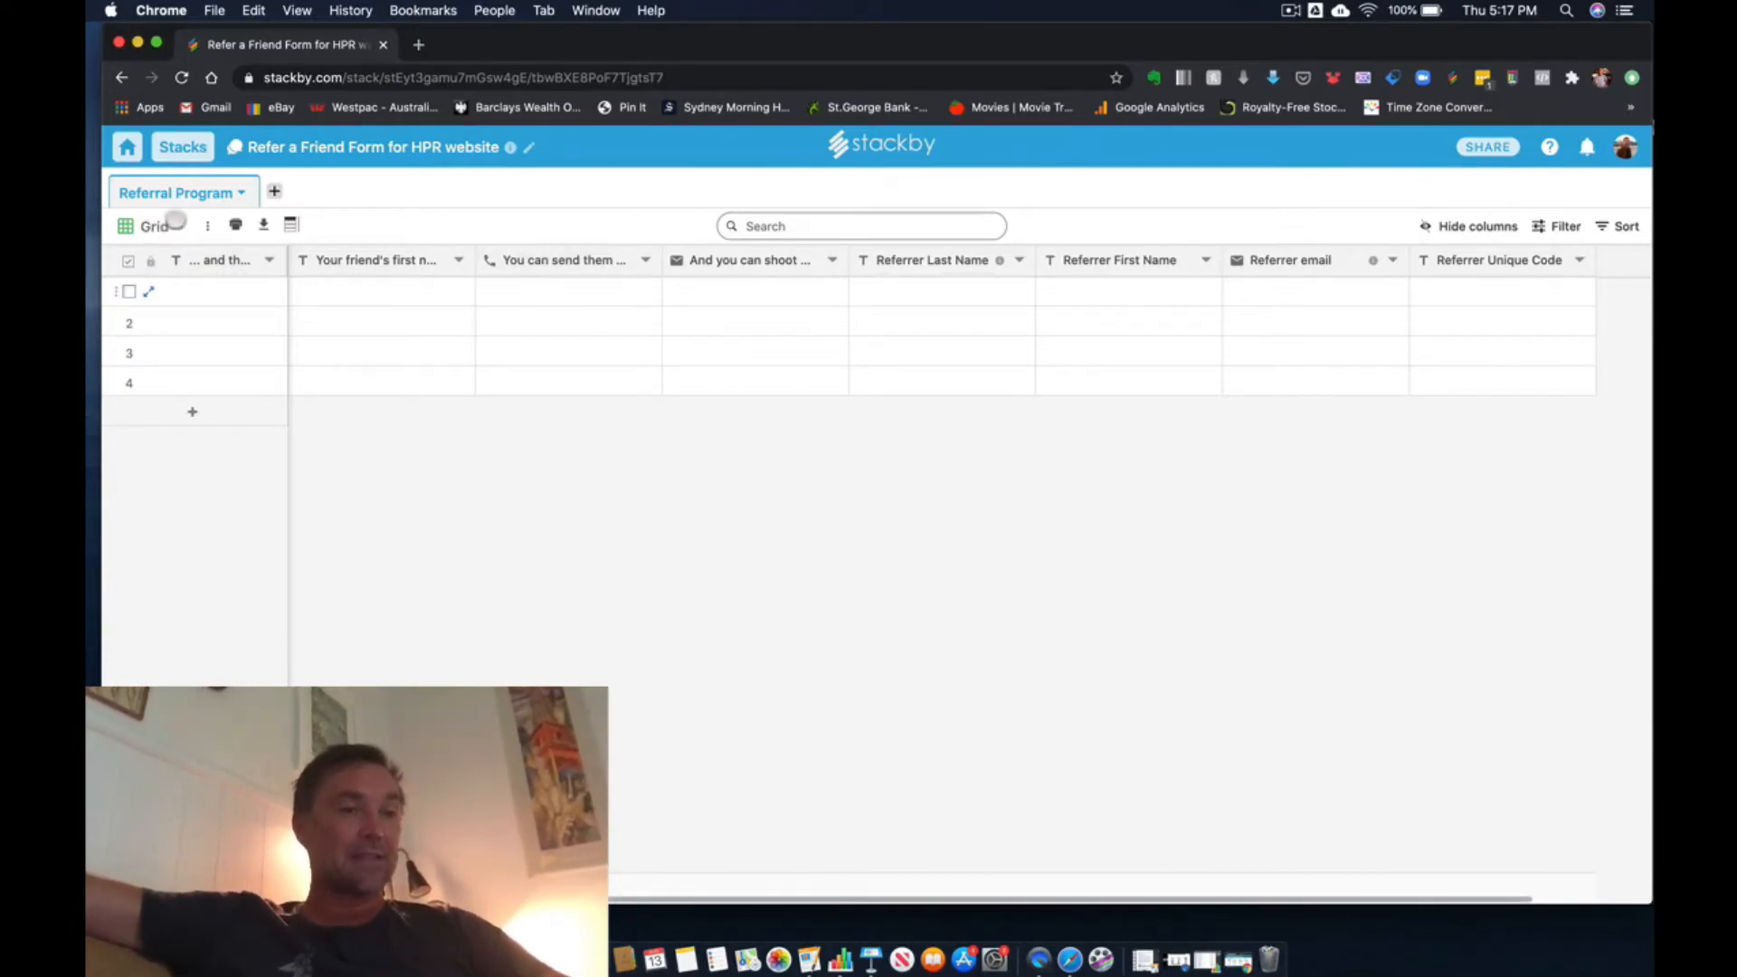
- Check the layouts available for a new view, then open the existing Form view and look through its header and questions
{"action": "left_click", "coordinate": [178, 222]}
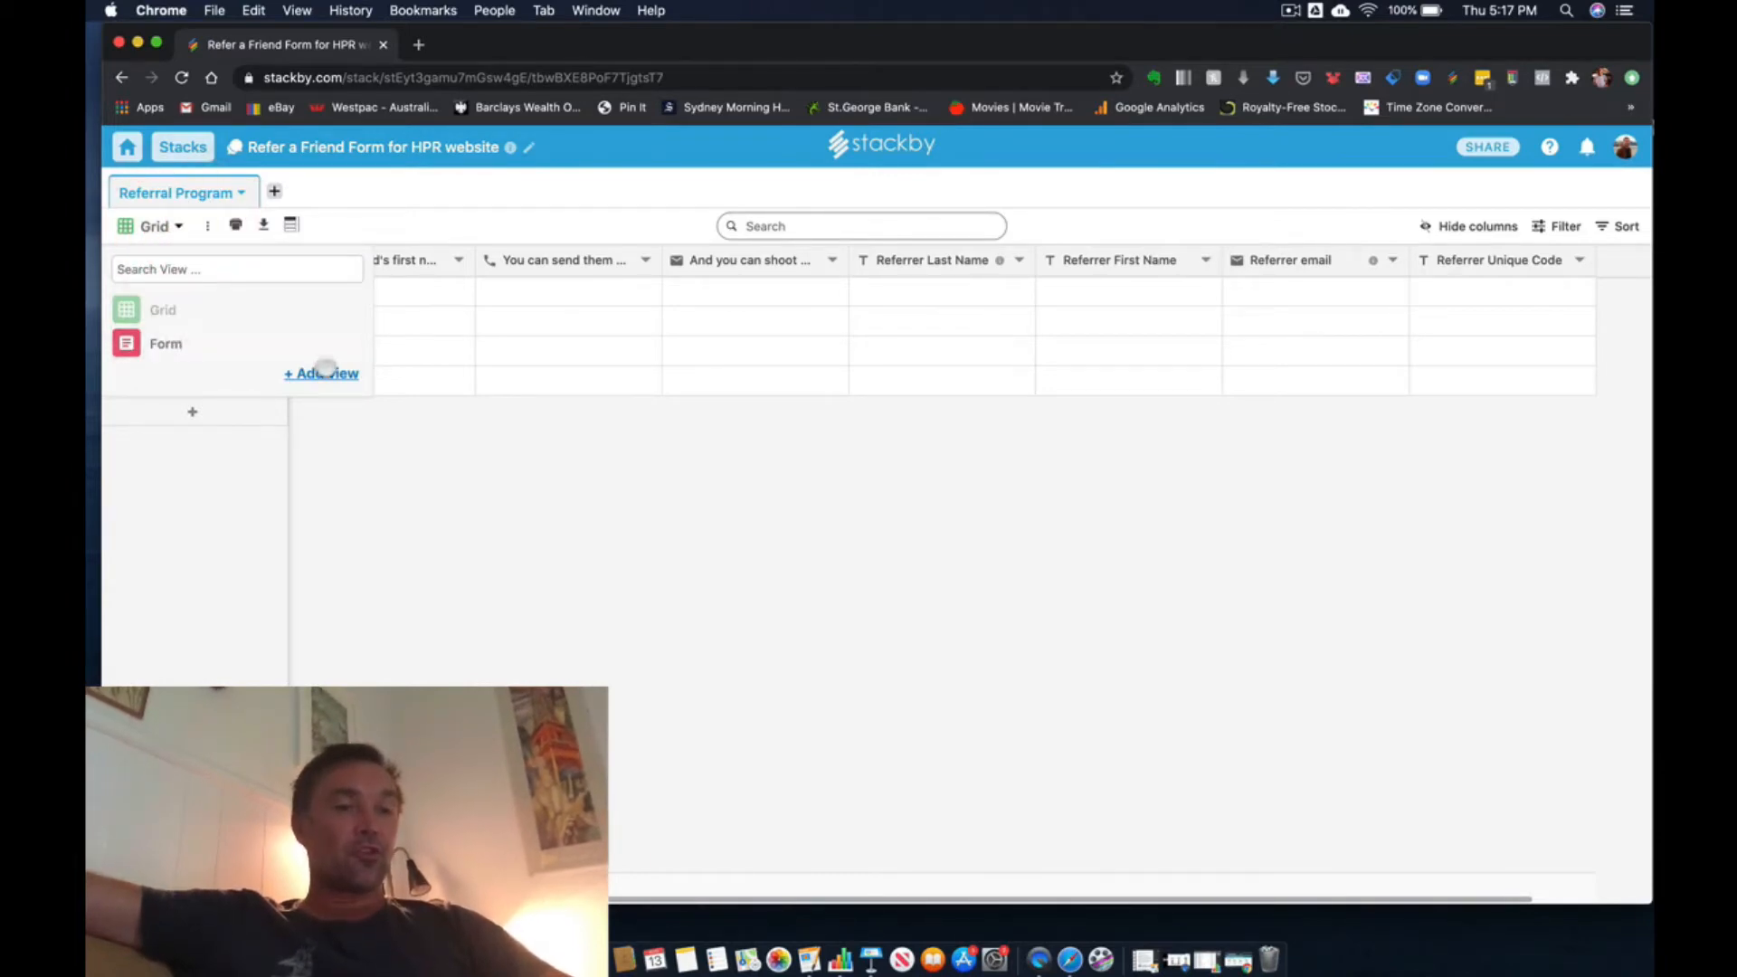
{"action": "left_click", "coordinate": [324, 372]}
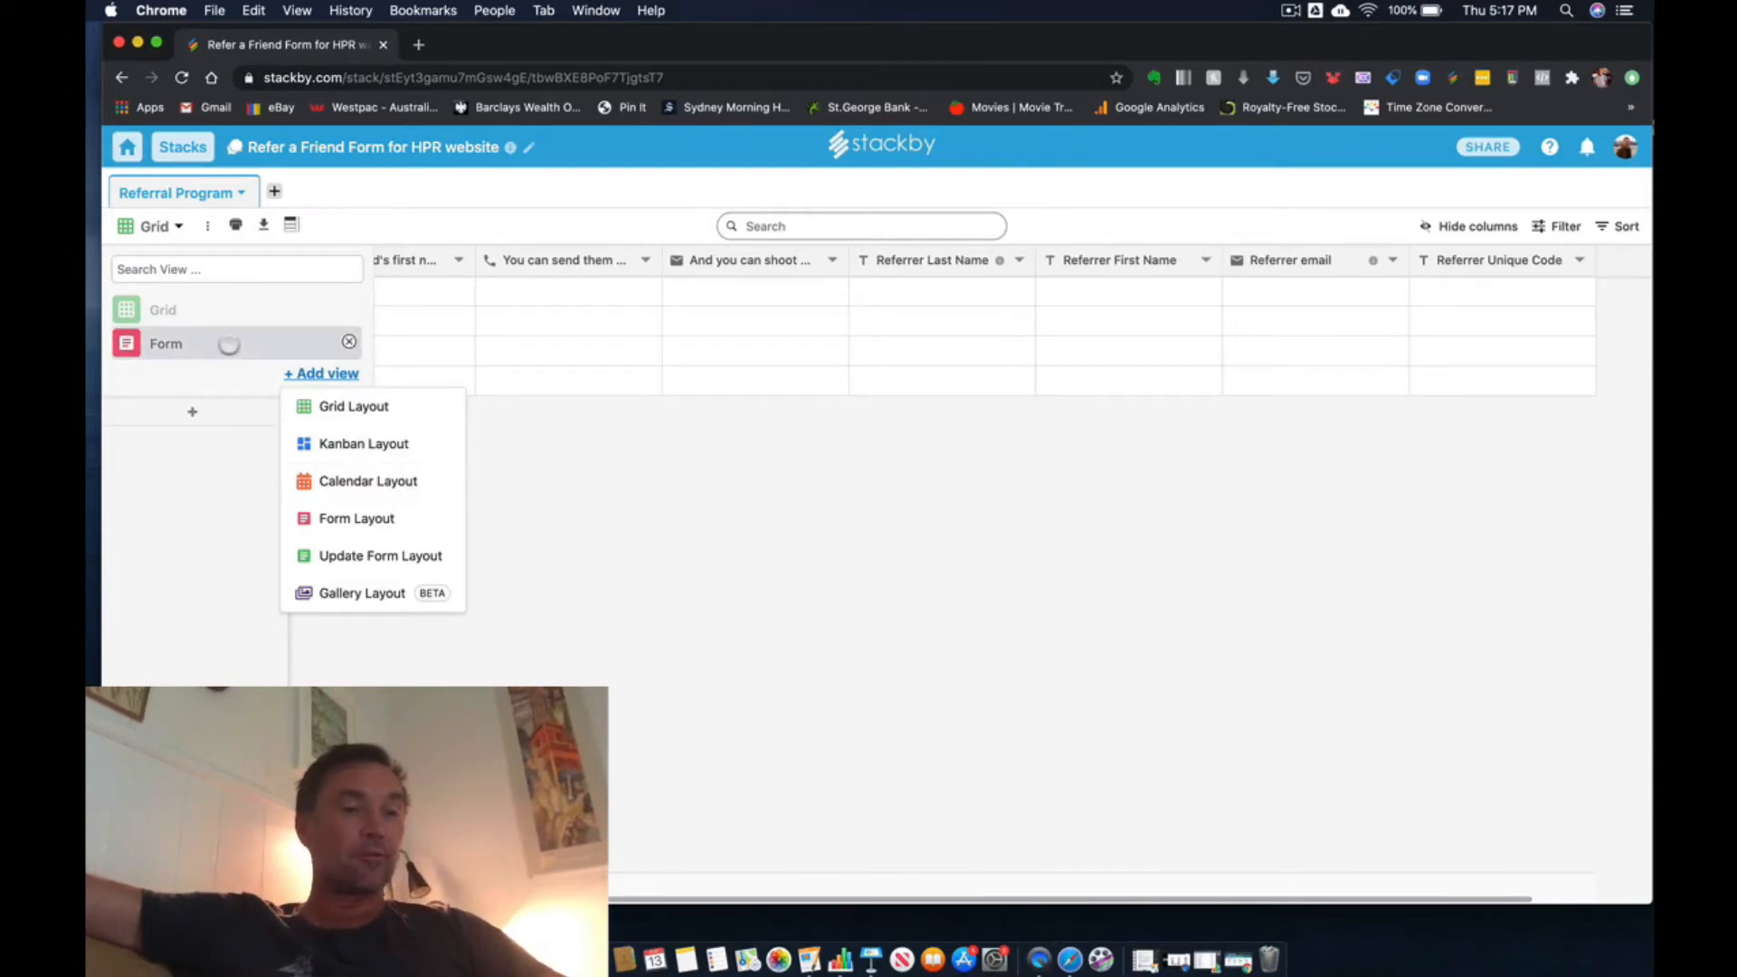
{"action": "left_click", "coordinate": [229, 344]}
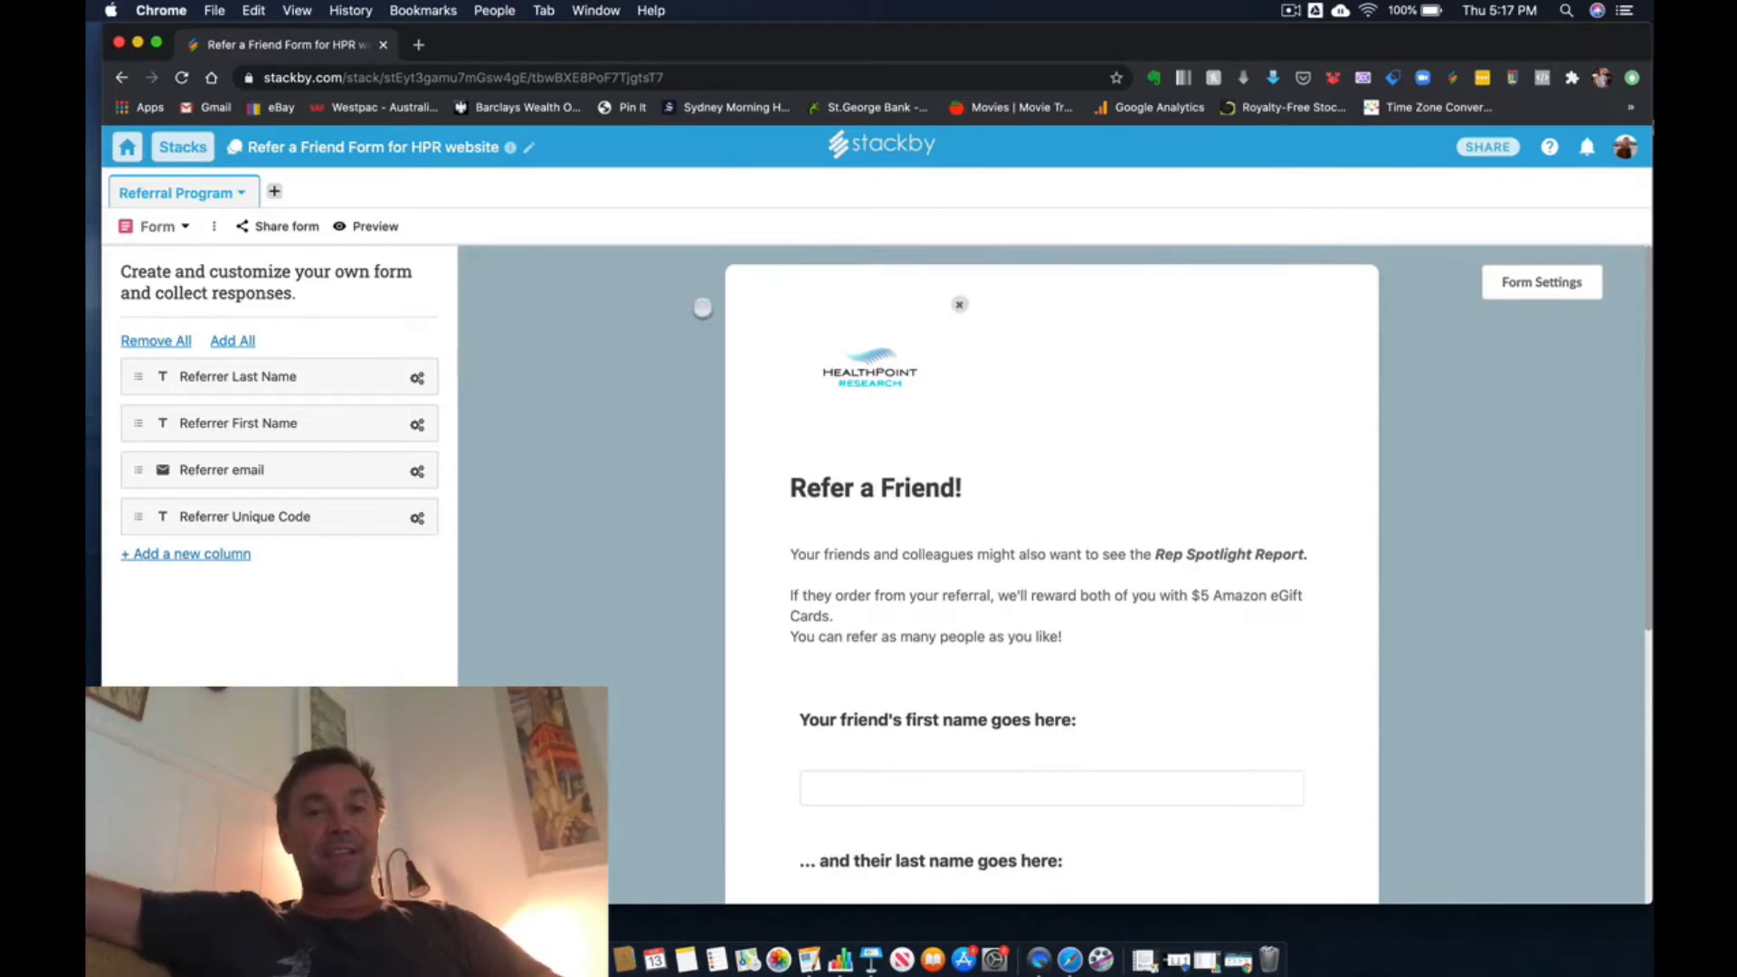
{"action": "scroll", "coordinate": [675, 404], "scroll_direction": "down", "scroll_amount": 2}
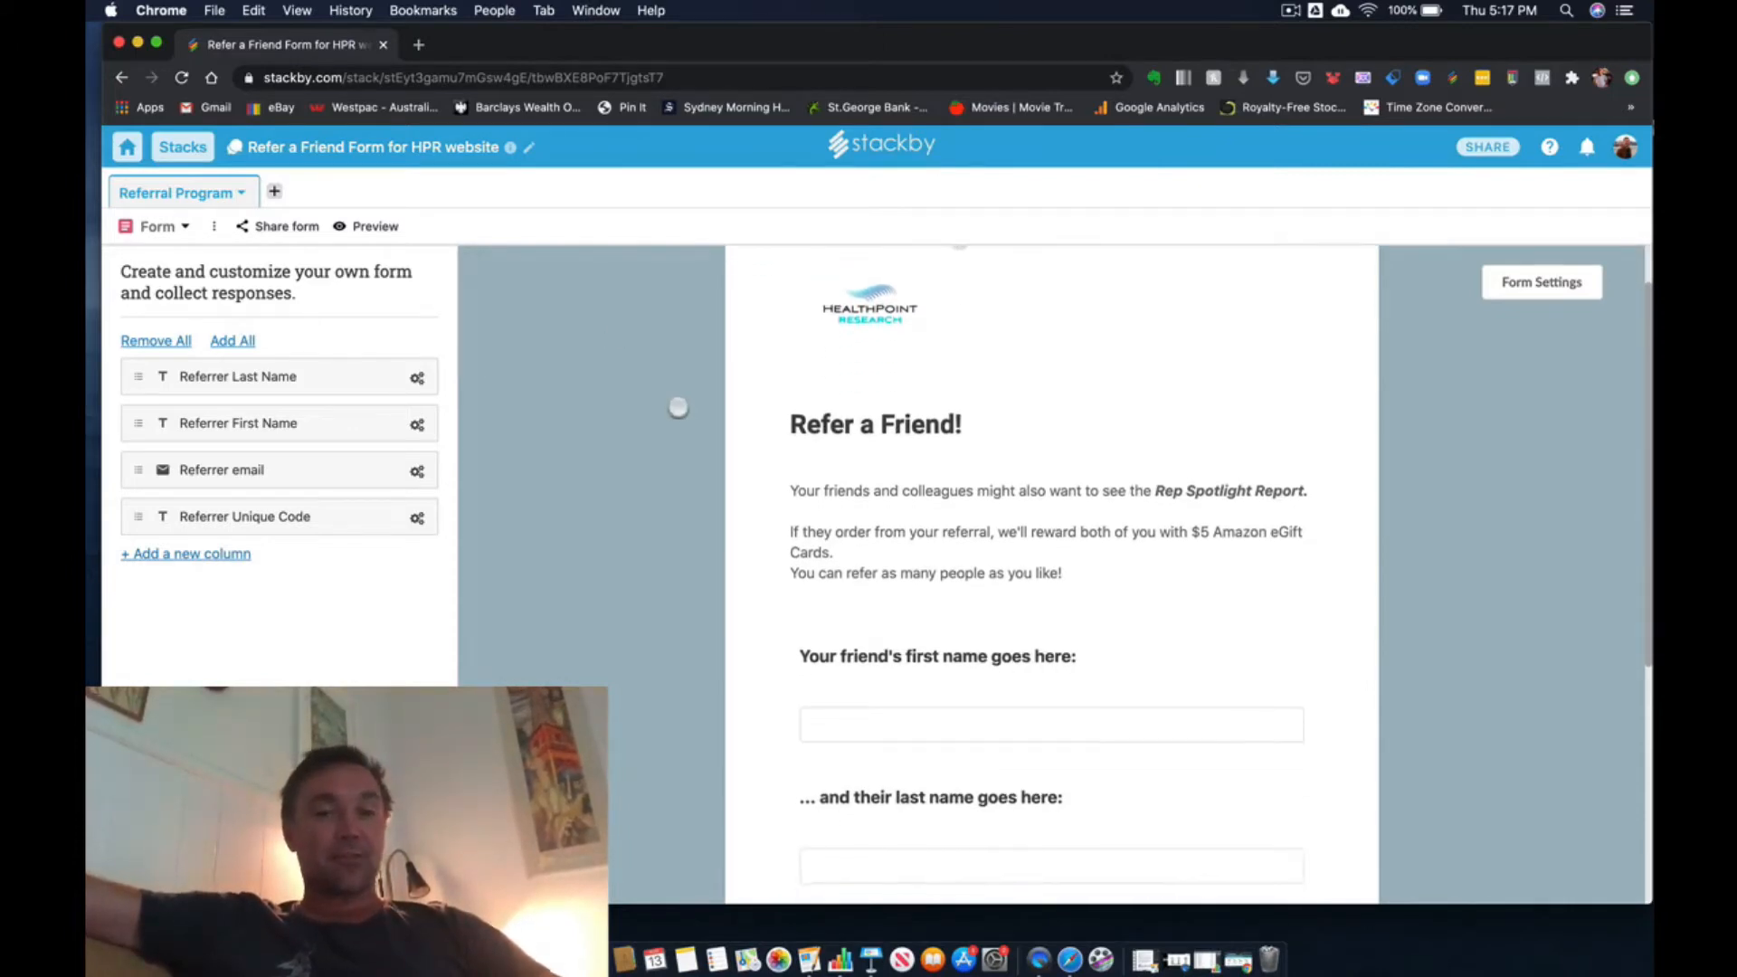
{"action": "scroll", "coordinate": [677, 407], "scroll_direction": "down", "scroll_amount": 3}
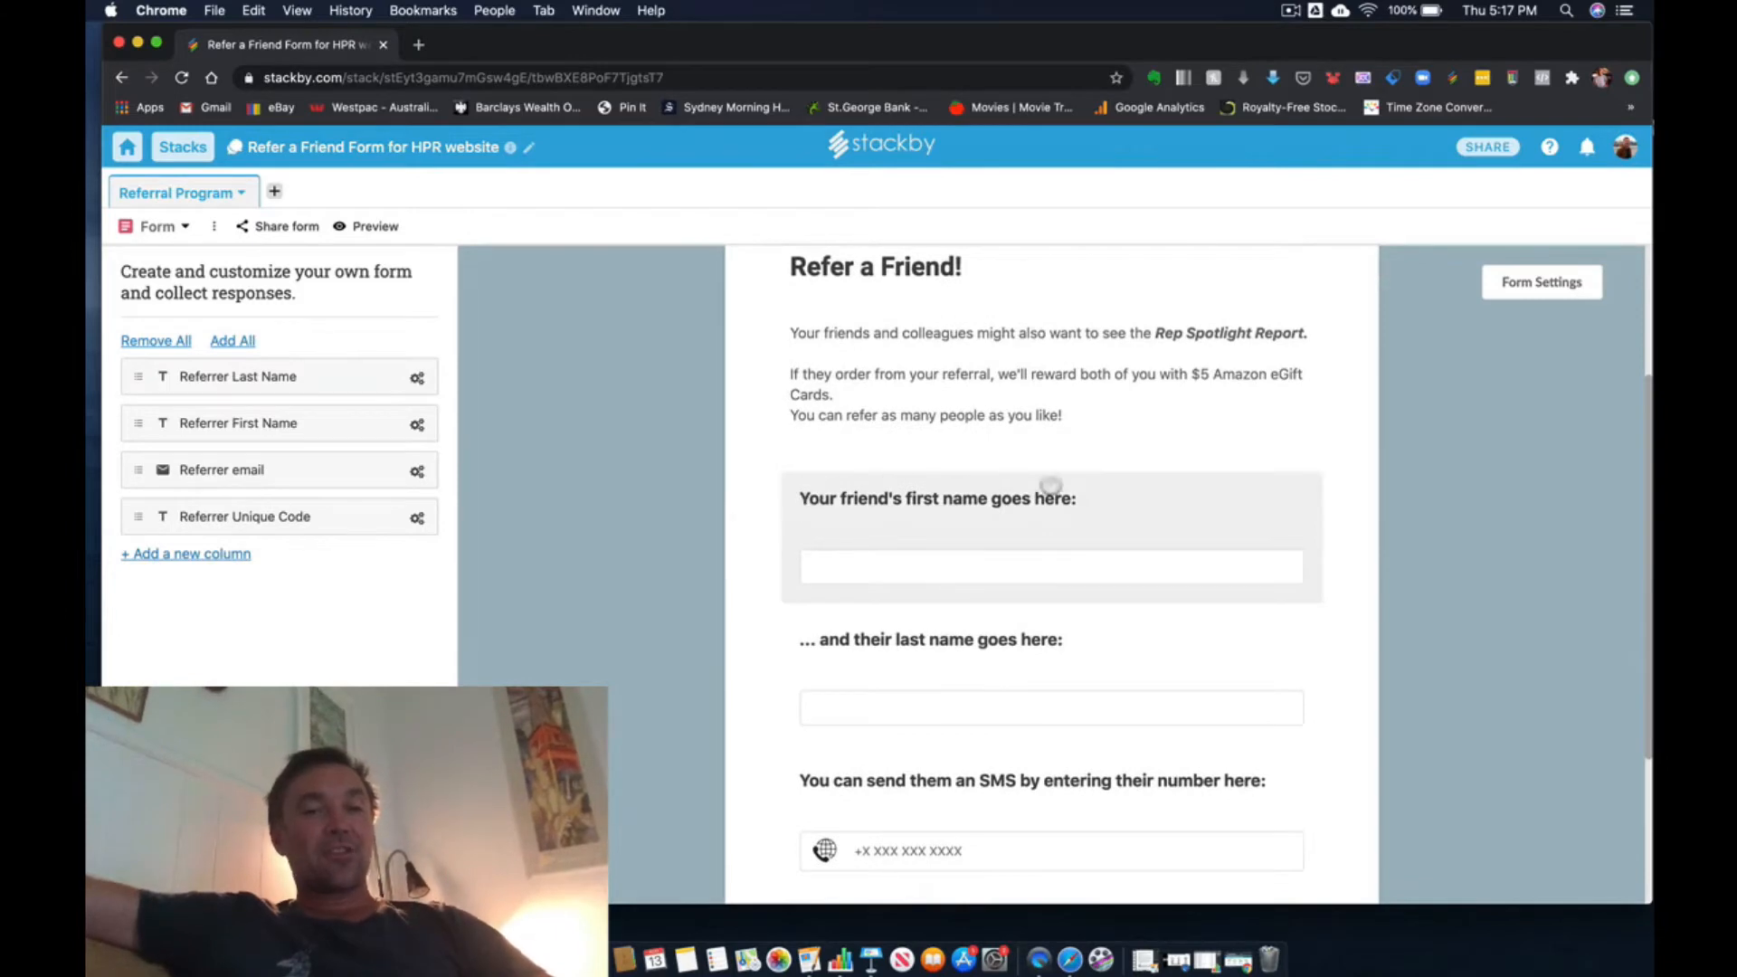
- View the edit options of the friend's first name question, close them without changes, and review the remaining form questions
{"action": "left_click", "coordinate": [844, 508]}
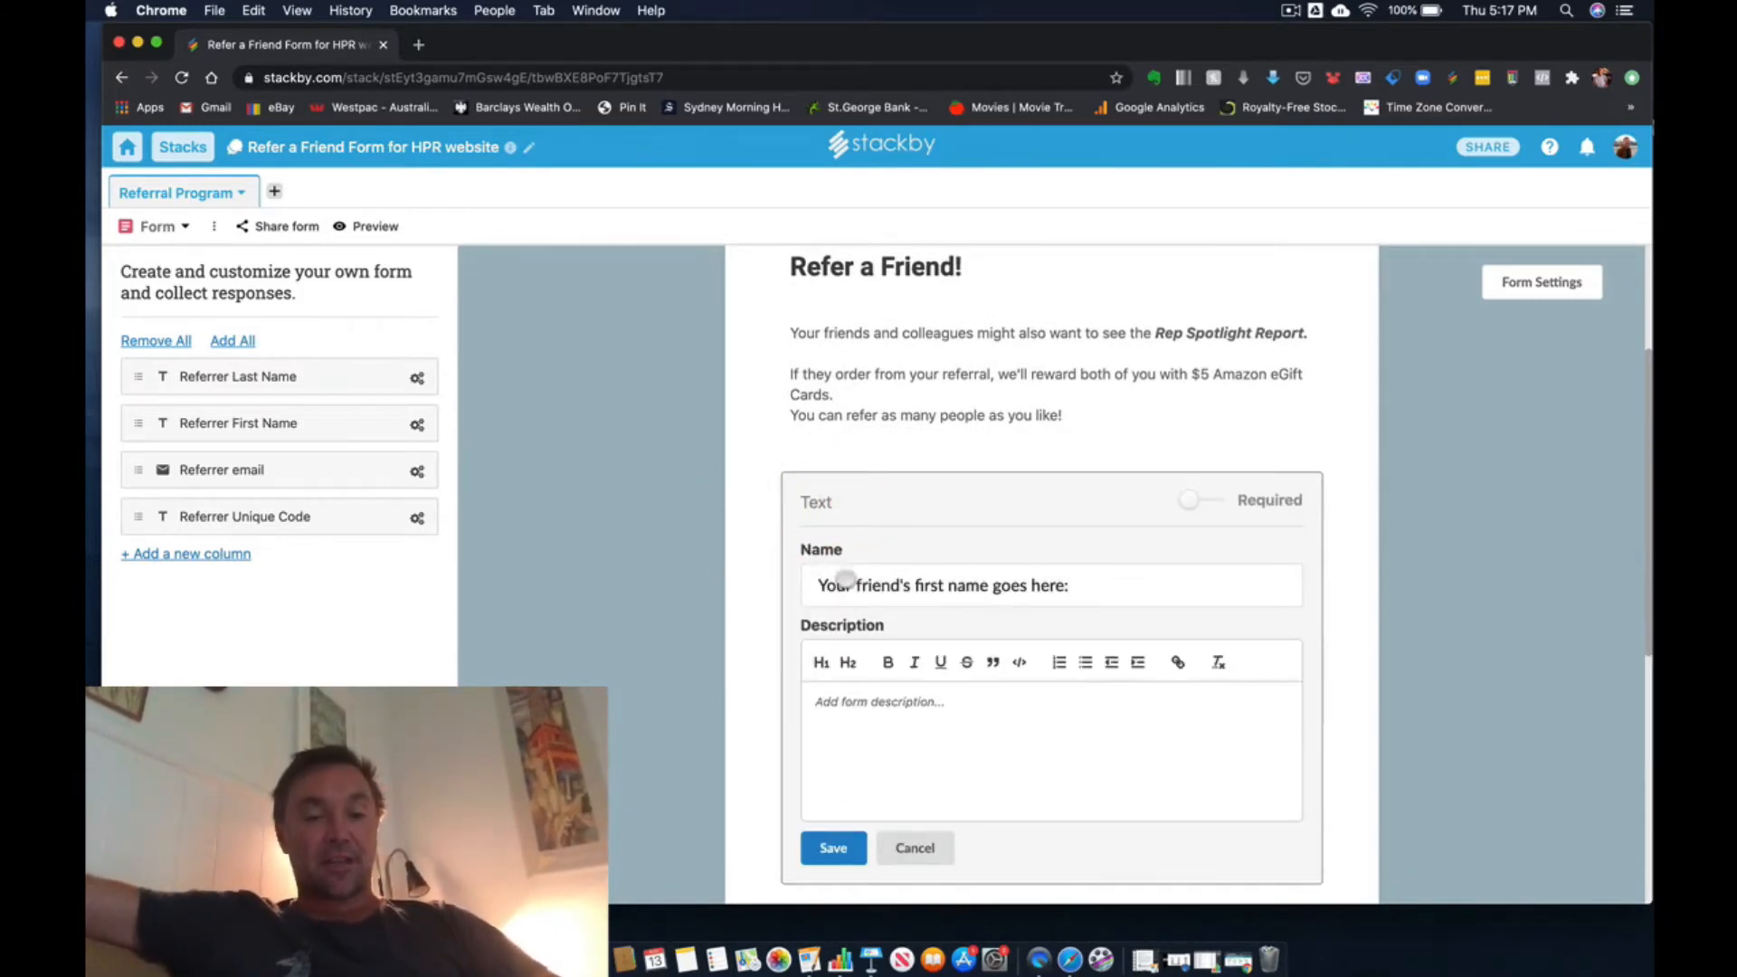
{"action": "left_click", "coordinate": [640, 642]}
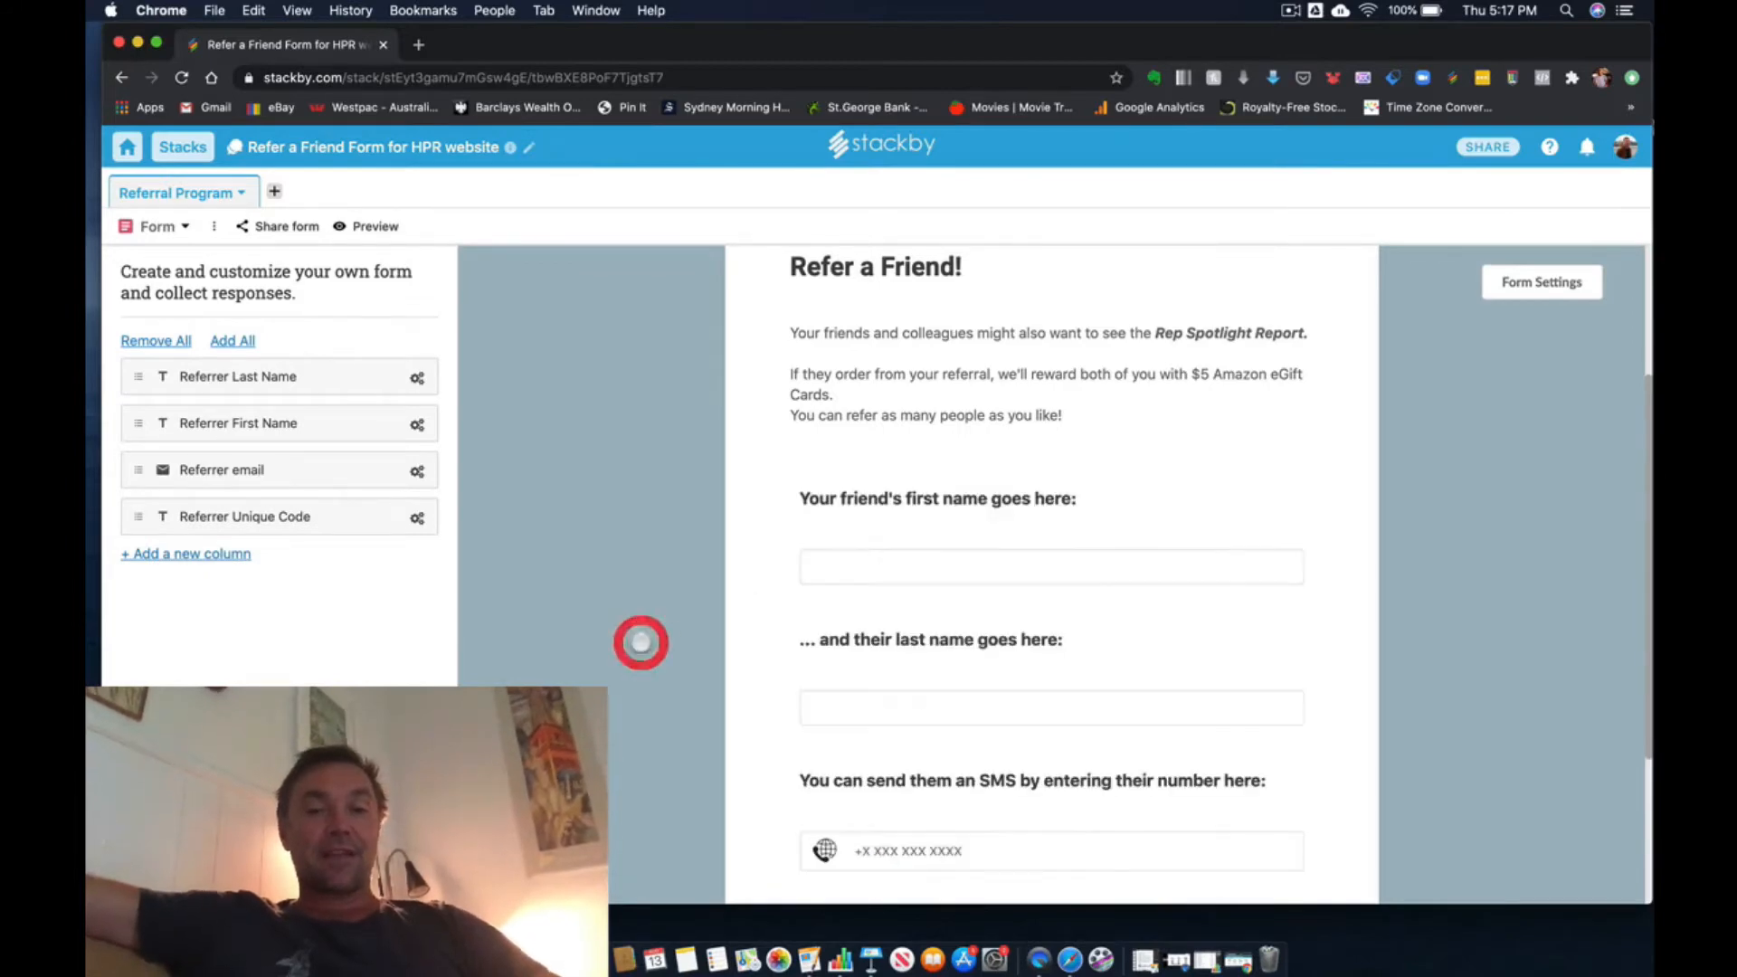
{"action": "scroll", "coordinate": [607, 512], "scroll_direction": "down", "scroll_amount": 1}
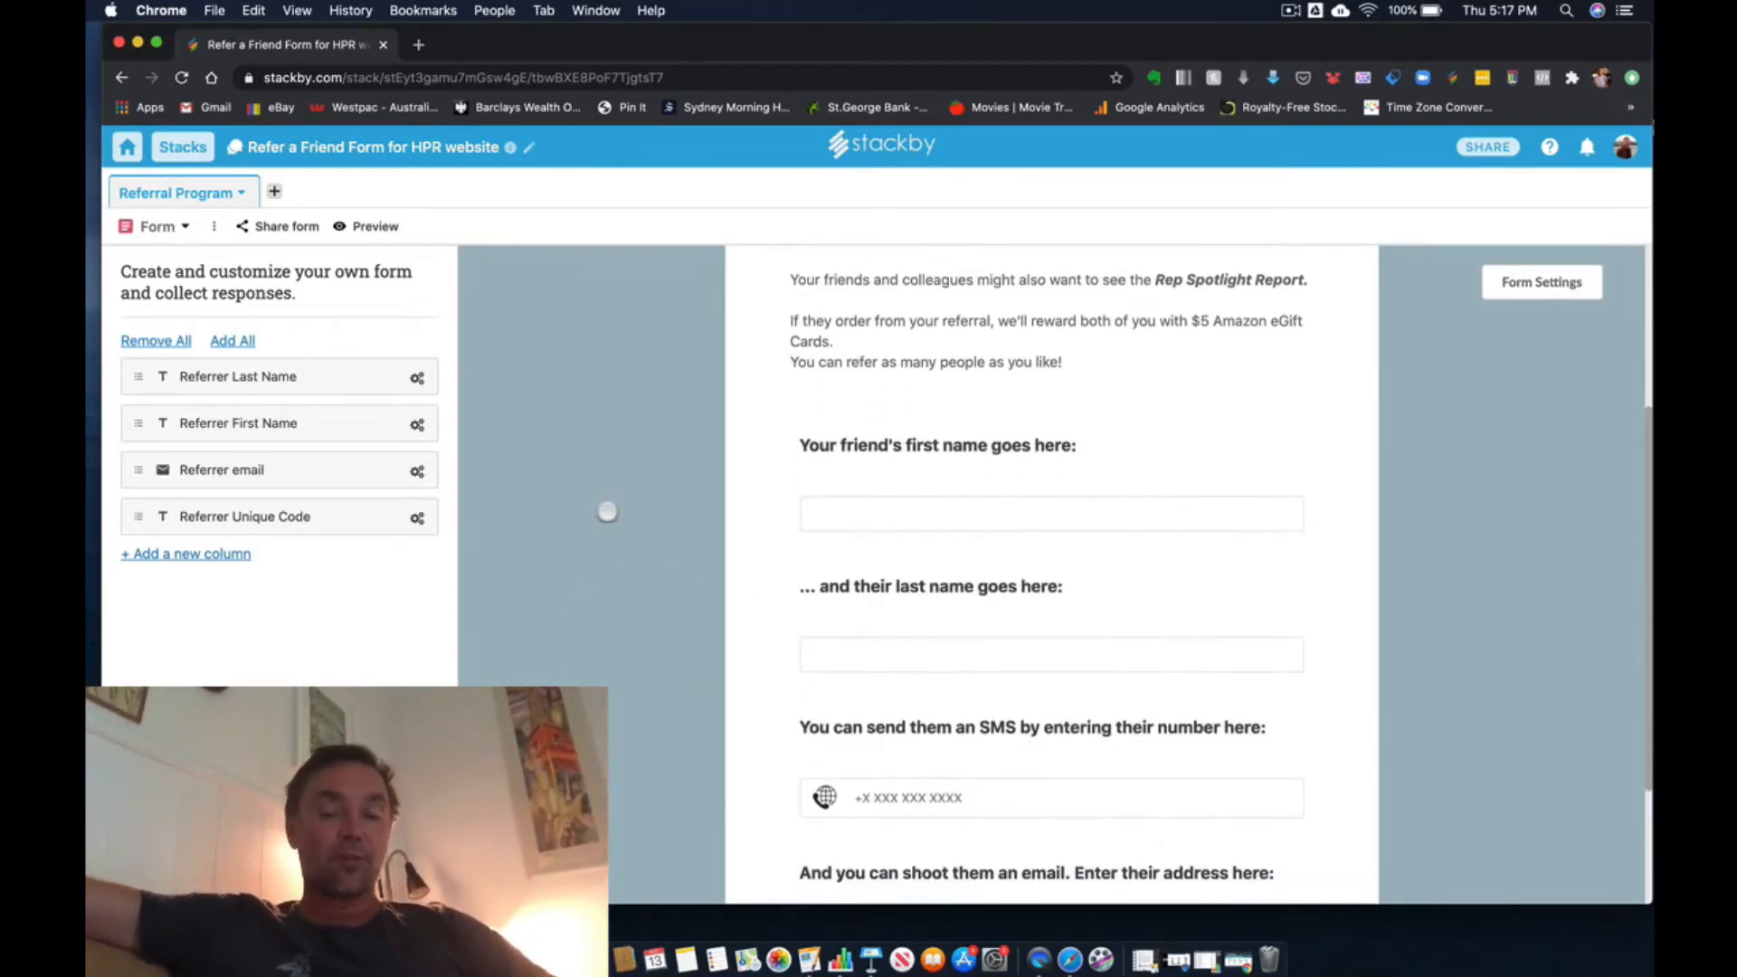
{"action": "scroll", "coordinate": [607, 512], "scroll_direction": "down", "scroll_amount": 1}
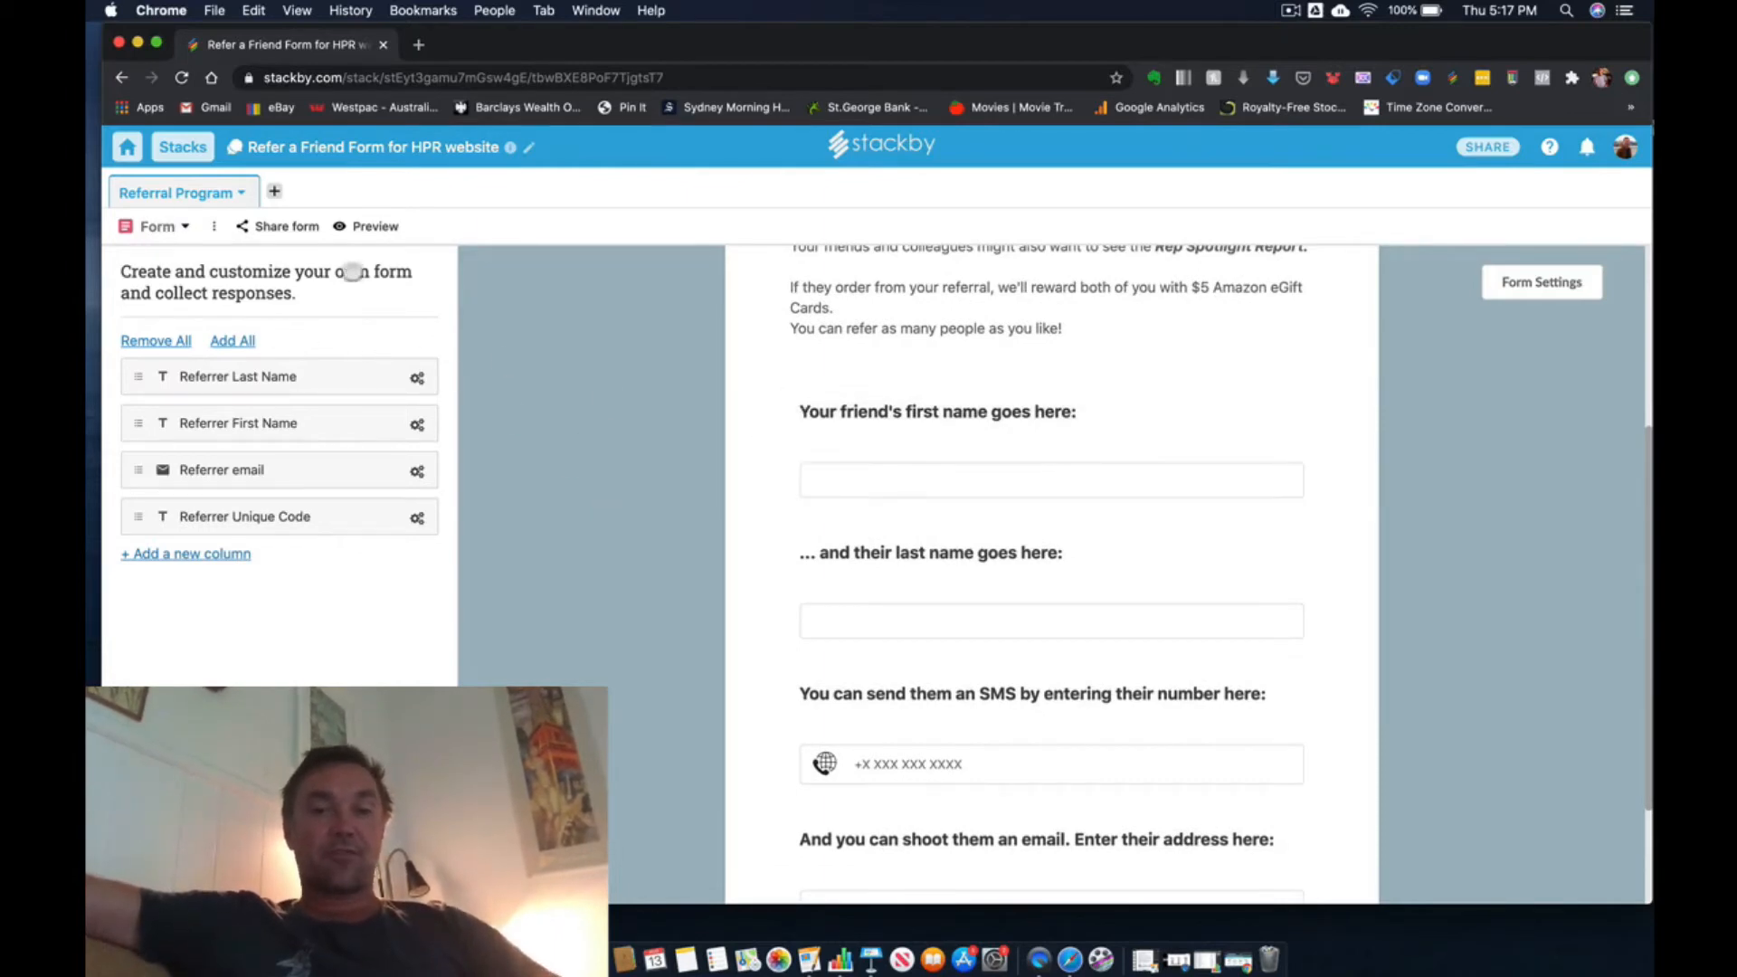
{"action": "scroll", "coordinate": [544, 497], "scroll_direction": "up", "scroll_amount": 4}
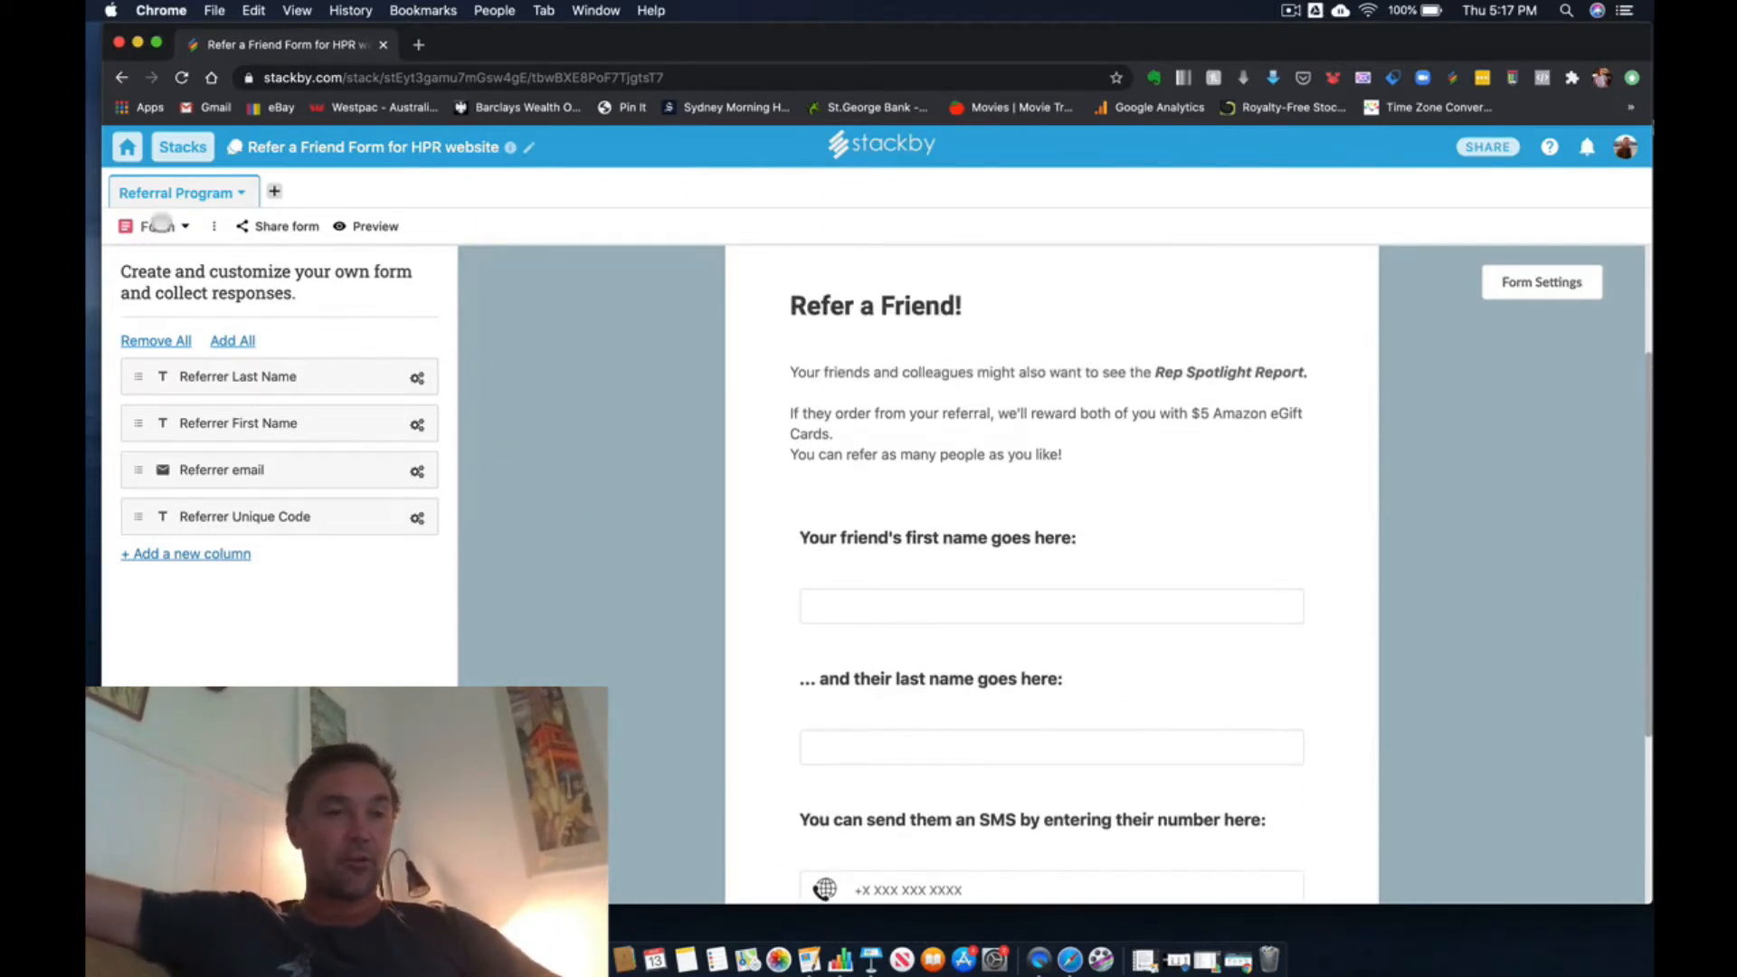
- Switch to the Grid view and inspect the properties of the "... and their last name goes here:" column without changing them
{"action": "left_click", "coordinate": [161, 221]}
{"action": "left_click", "coordinate": [174, 305]}
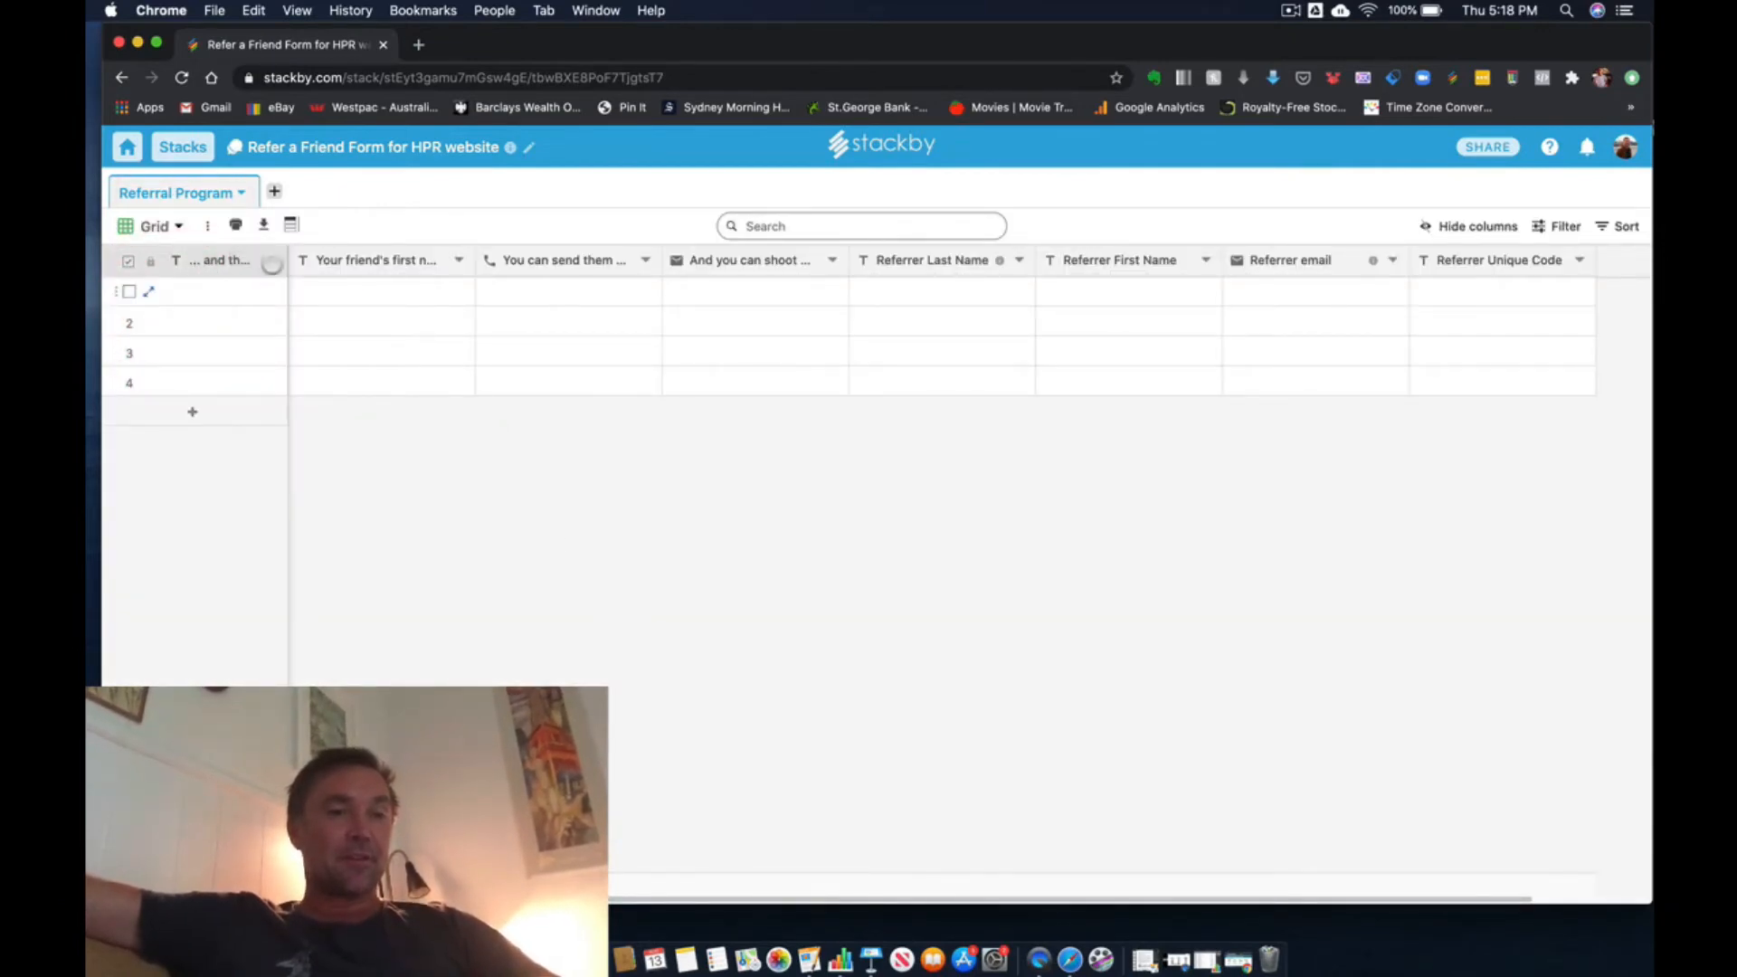
{"action": "left_click", "coordinate": [270, 262]}
{"action": "left_click", "coordinate": [251, 301]}
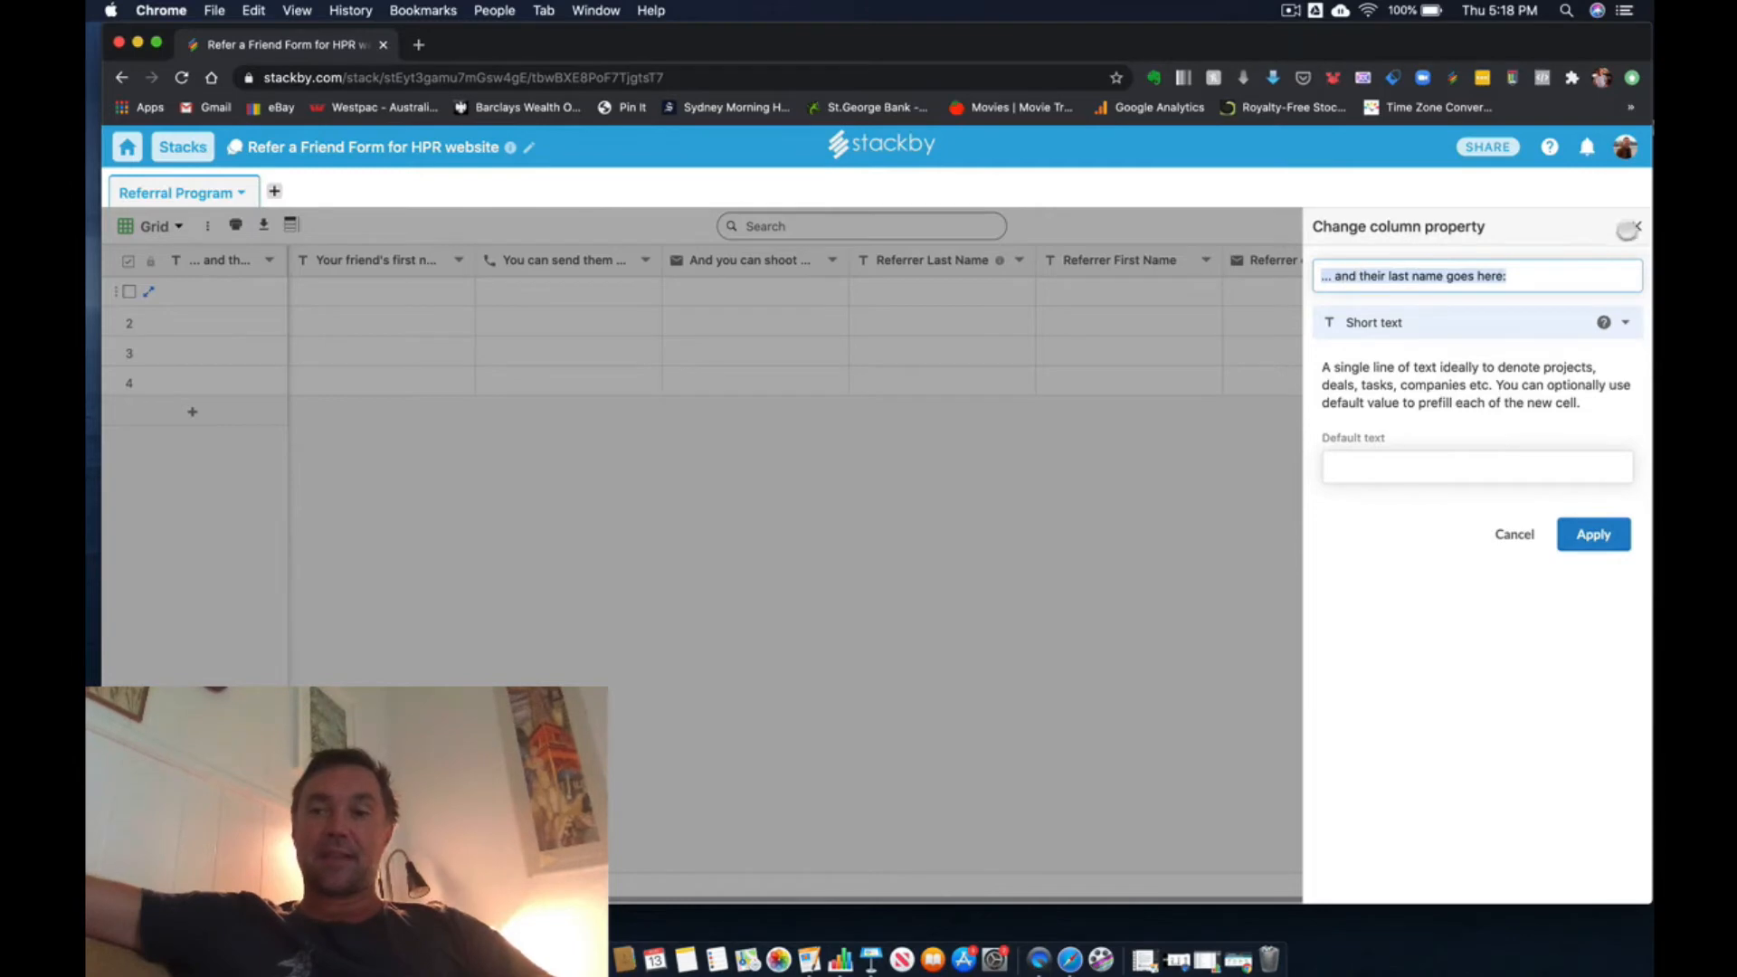
{"action": "left_click", "coordinate": [1633, 227]}
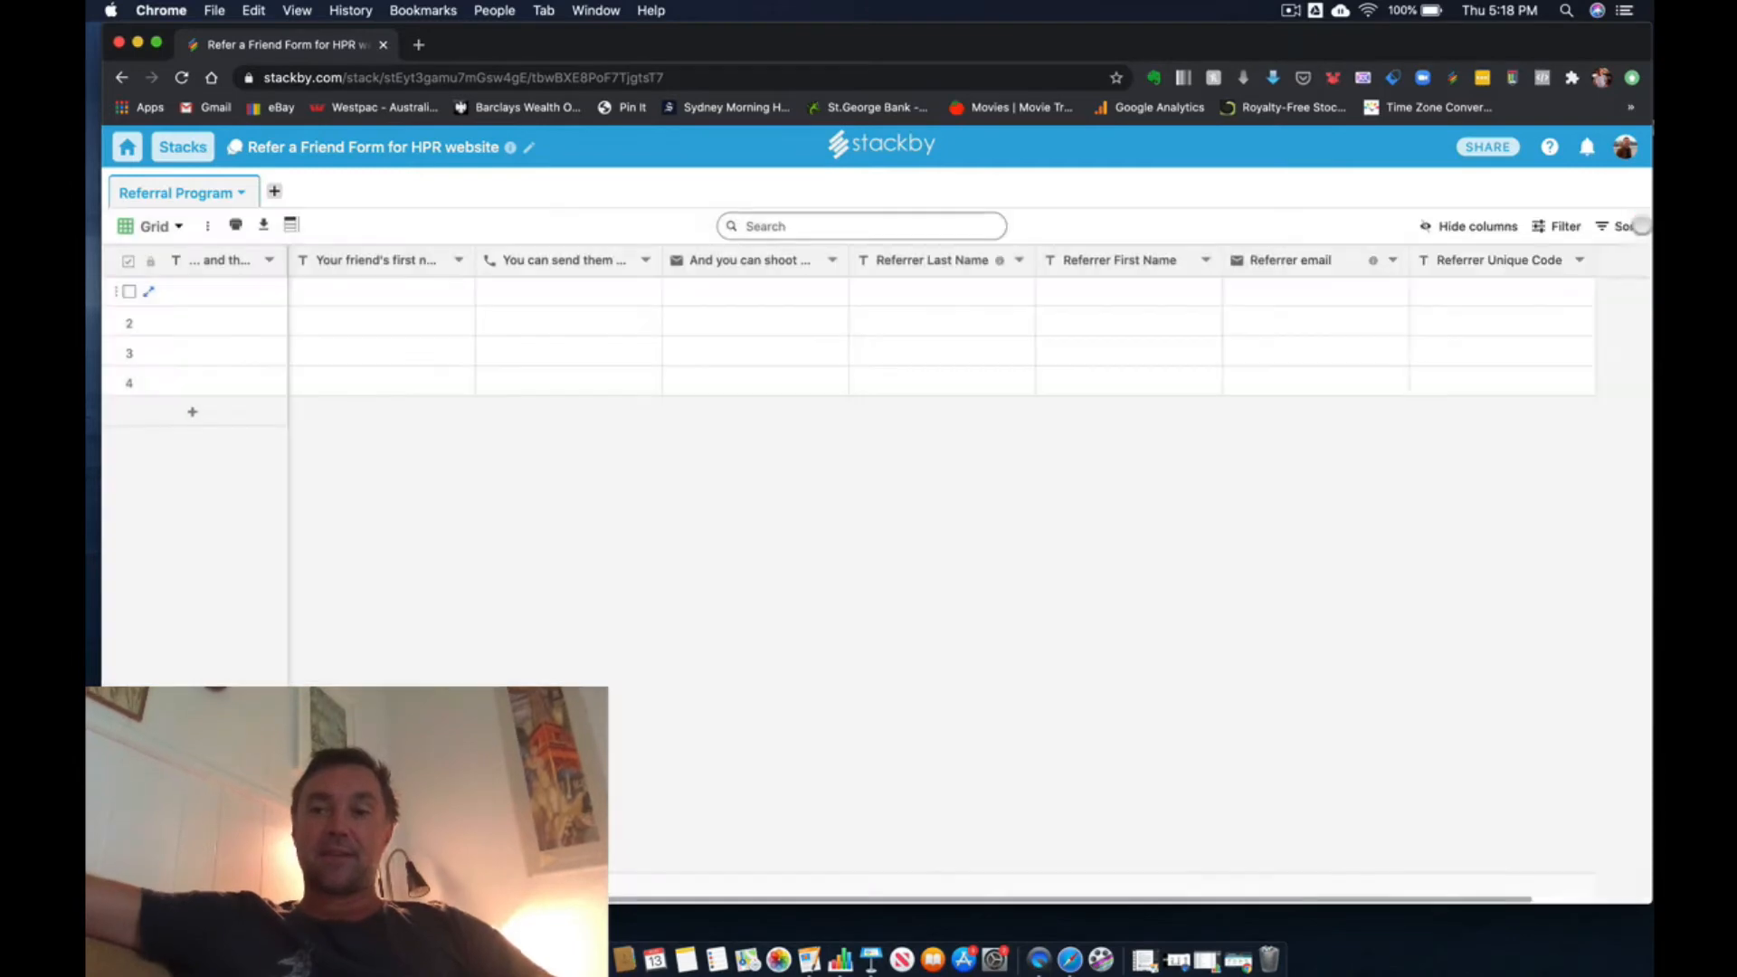
- Return to the Form view and review the whole form from the logo down to the submit area
{"action": "left_click", "coordinate": [174, 223]}
{"action": "left_click", "coordinate": [171, 222]}
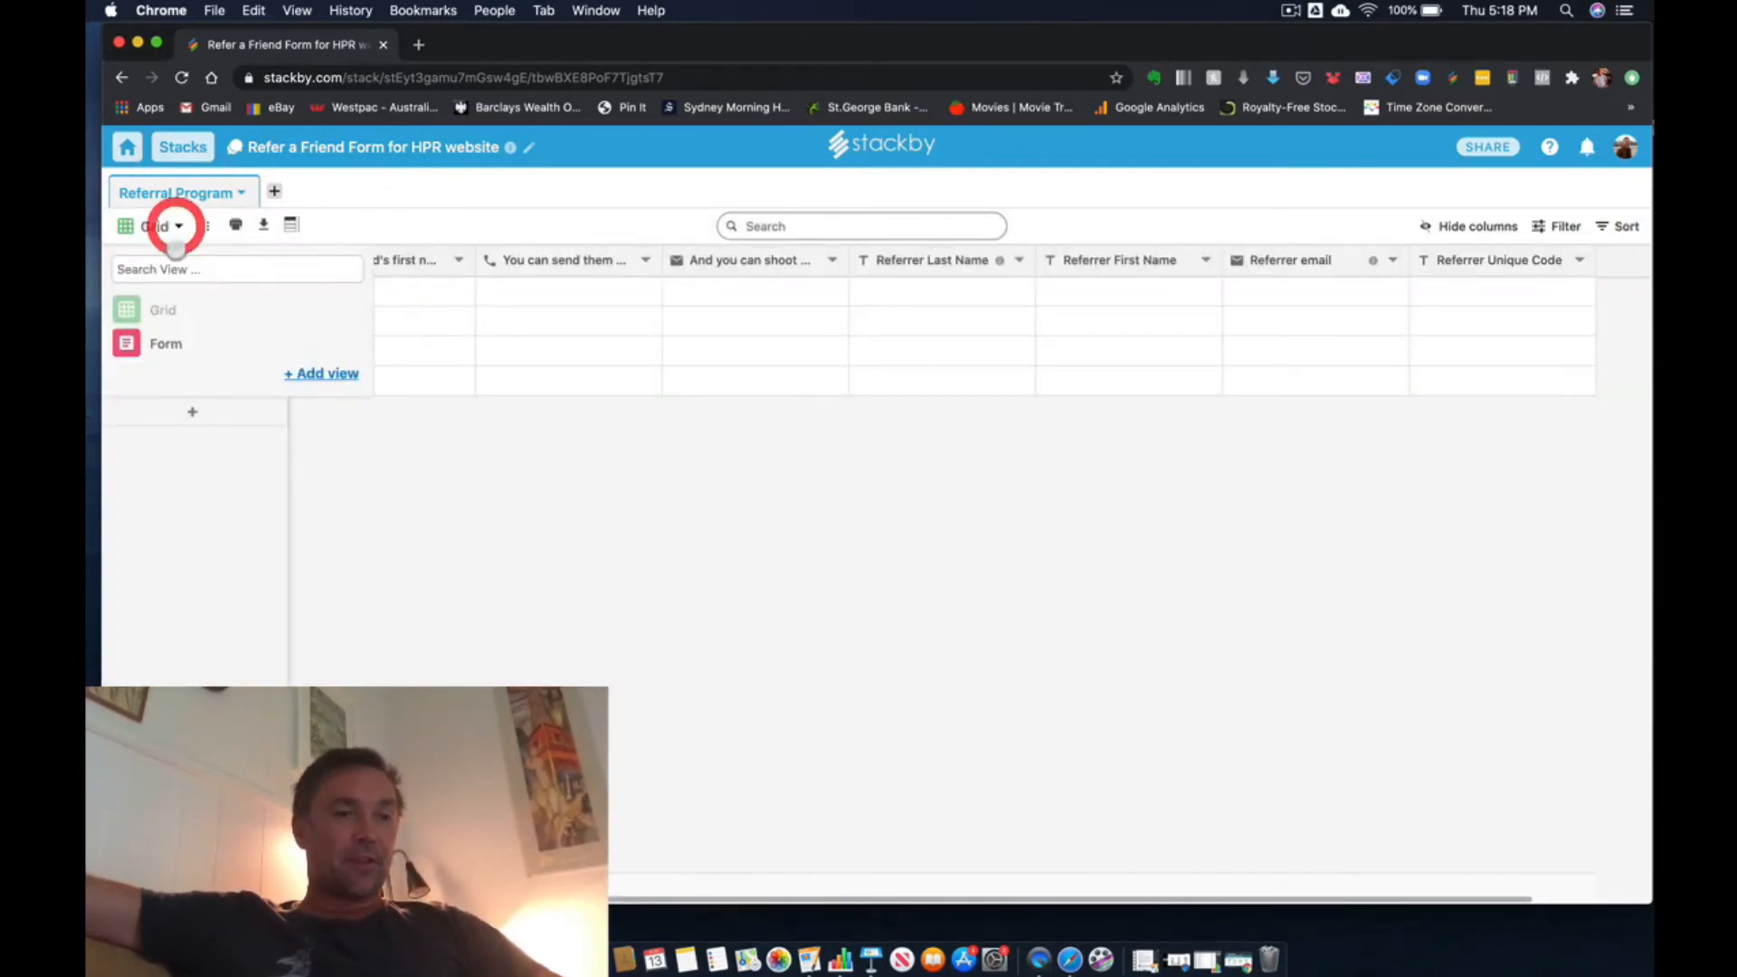
{"action": "left_click", "coordinate": [172, 344]}
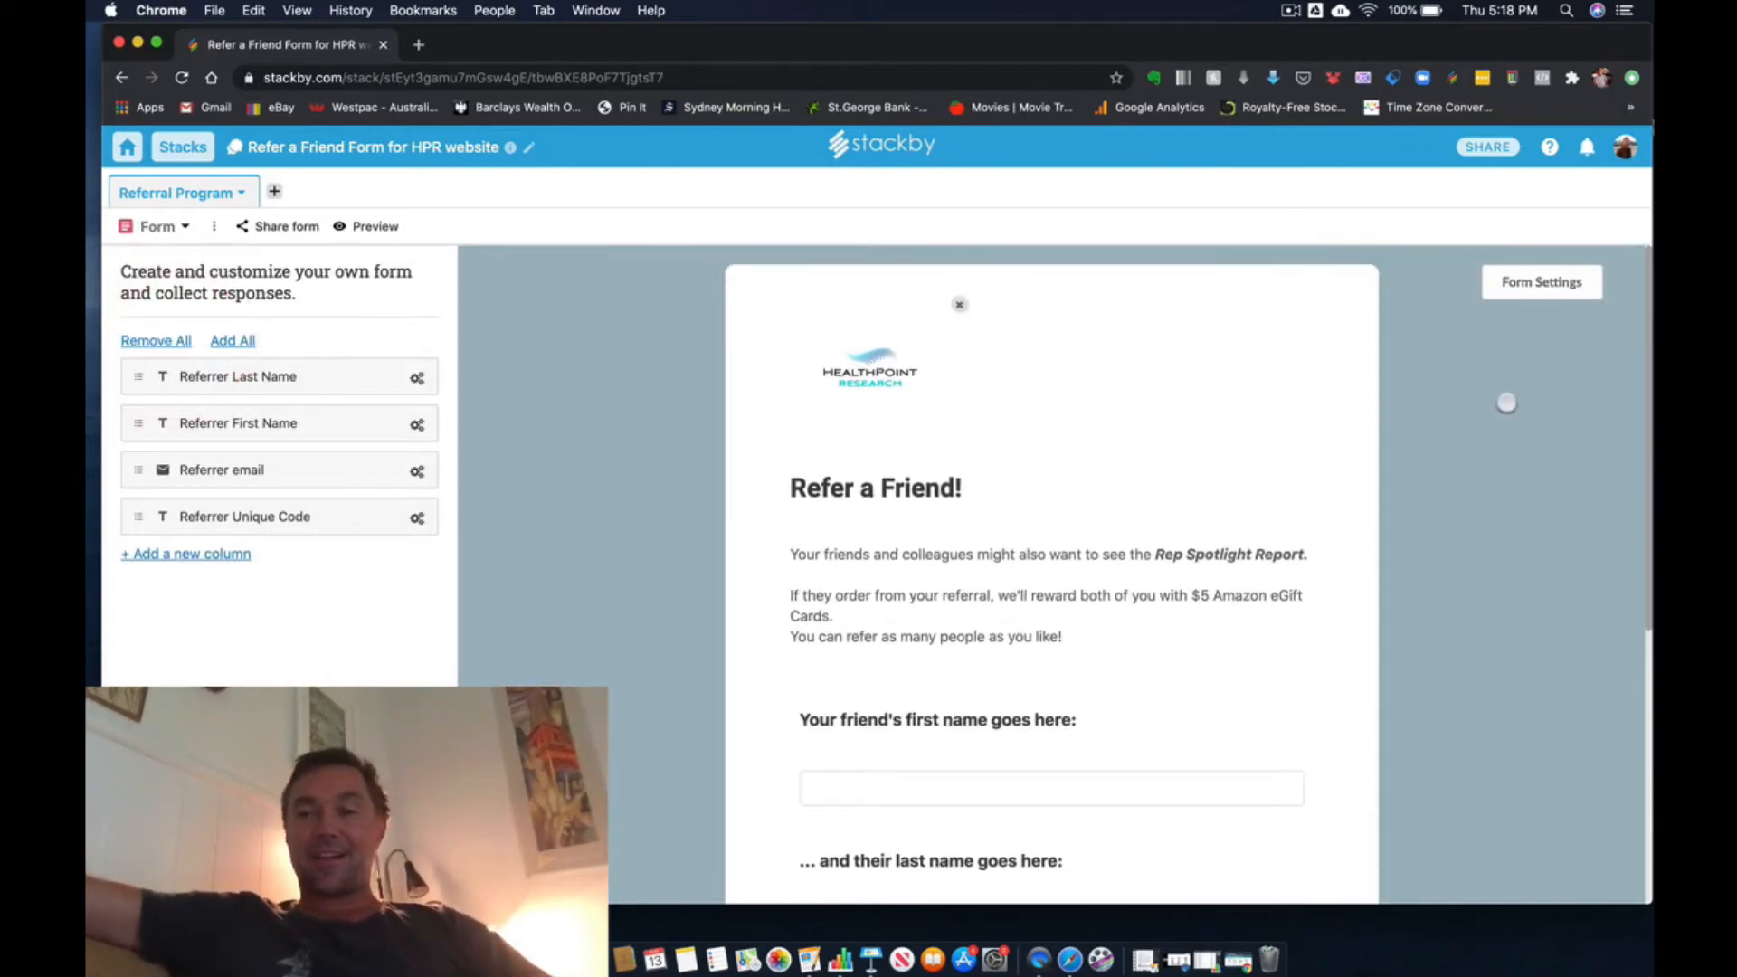
{"action": "scroll", "coordinate": [644, 421], "scroll_direction": "down", "scroll_amount": 2}
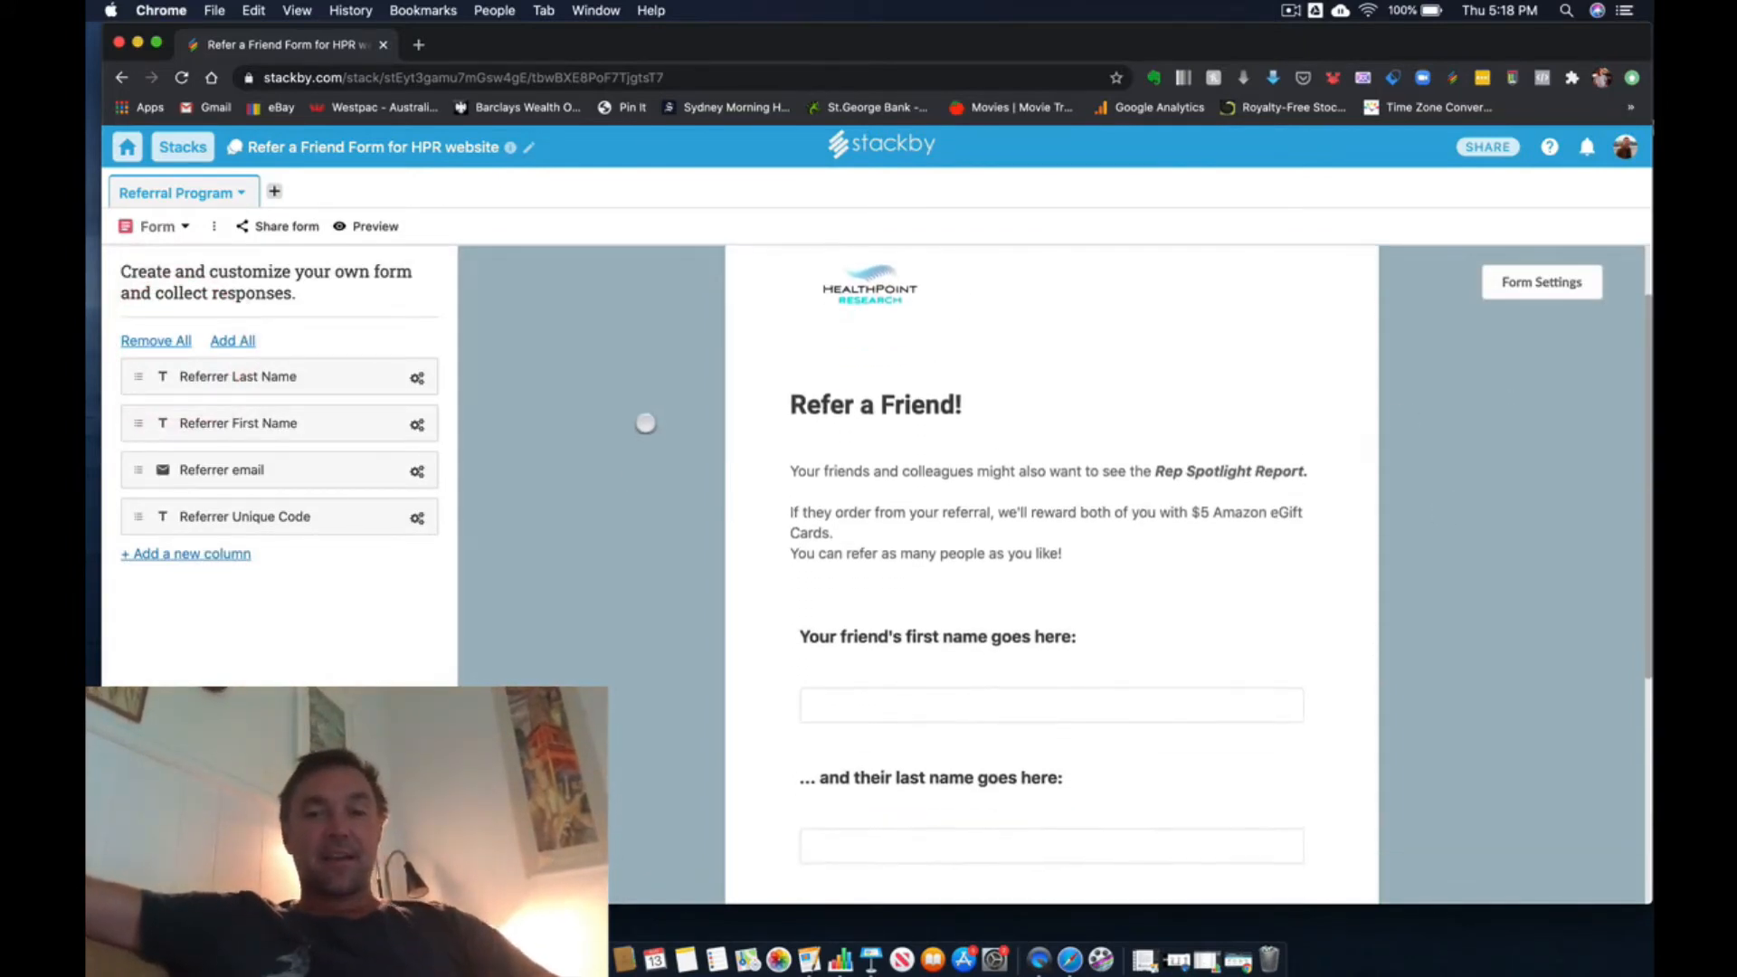
{"action": "scroll", "coordinate": [644, 423], "scroll_direction": "down", "scroll_amount": 5}
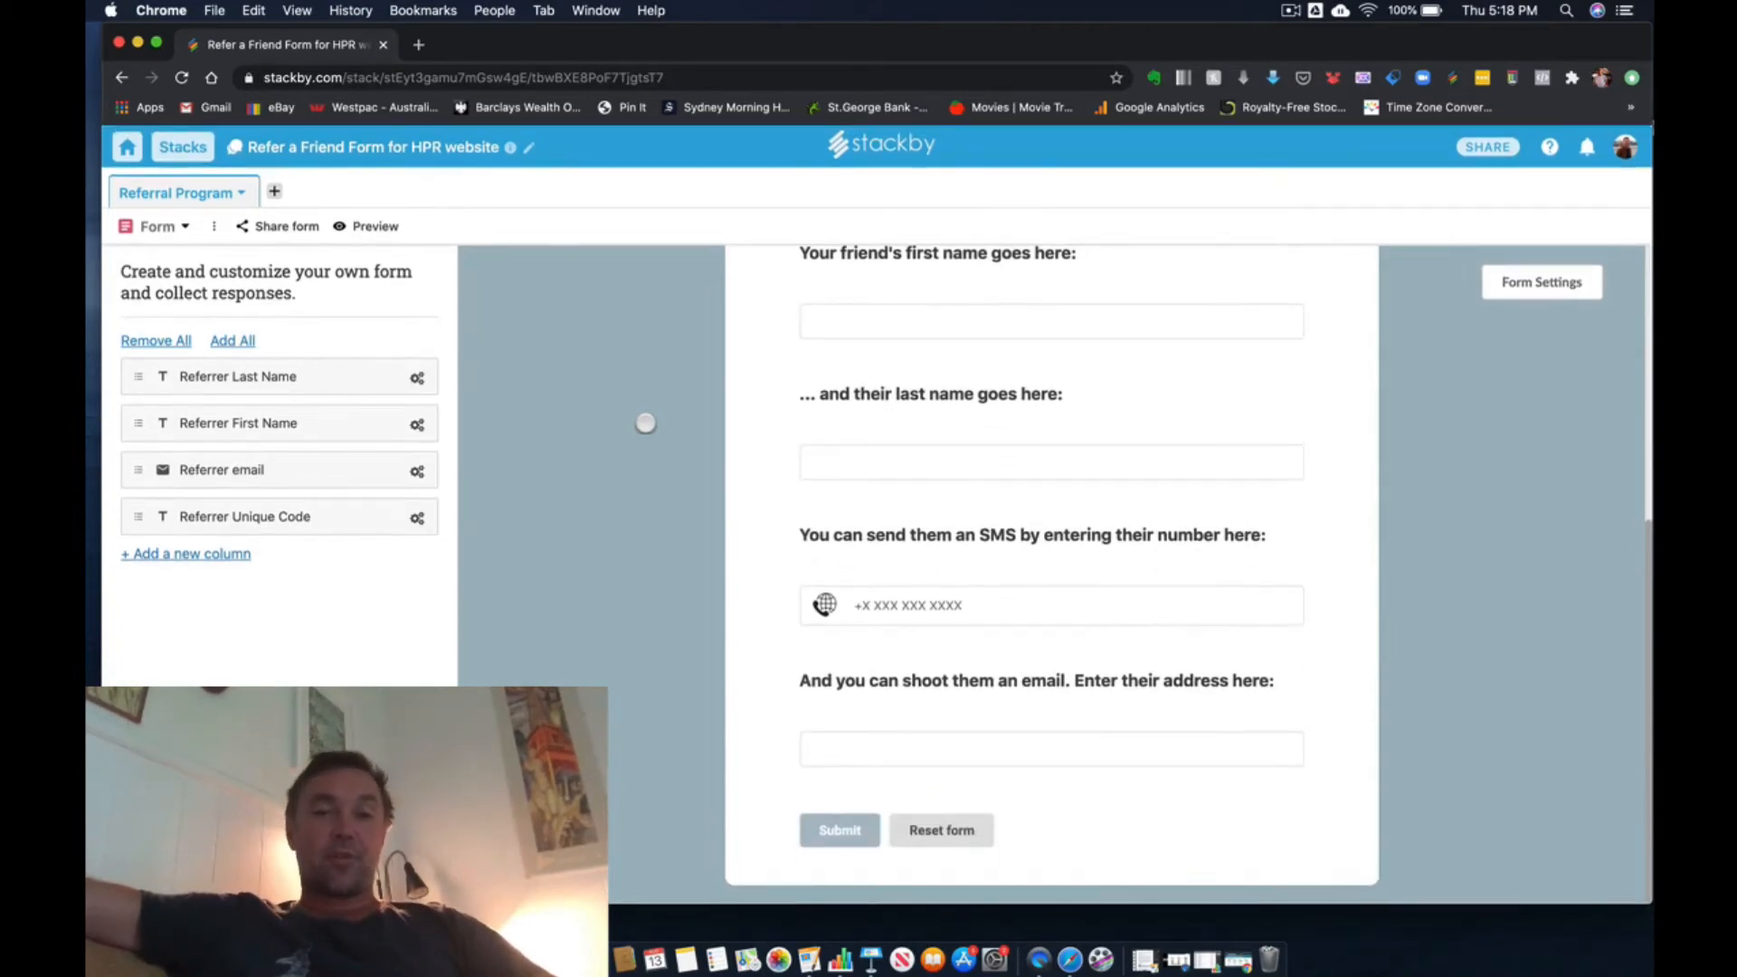
{"action": "scroll", "coordinate": [644, 461], "scroll_direction": "up", "scroll_amount": 6}
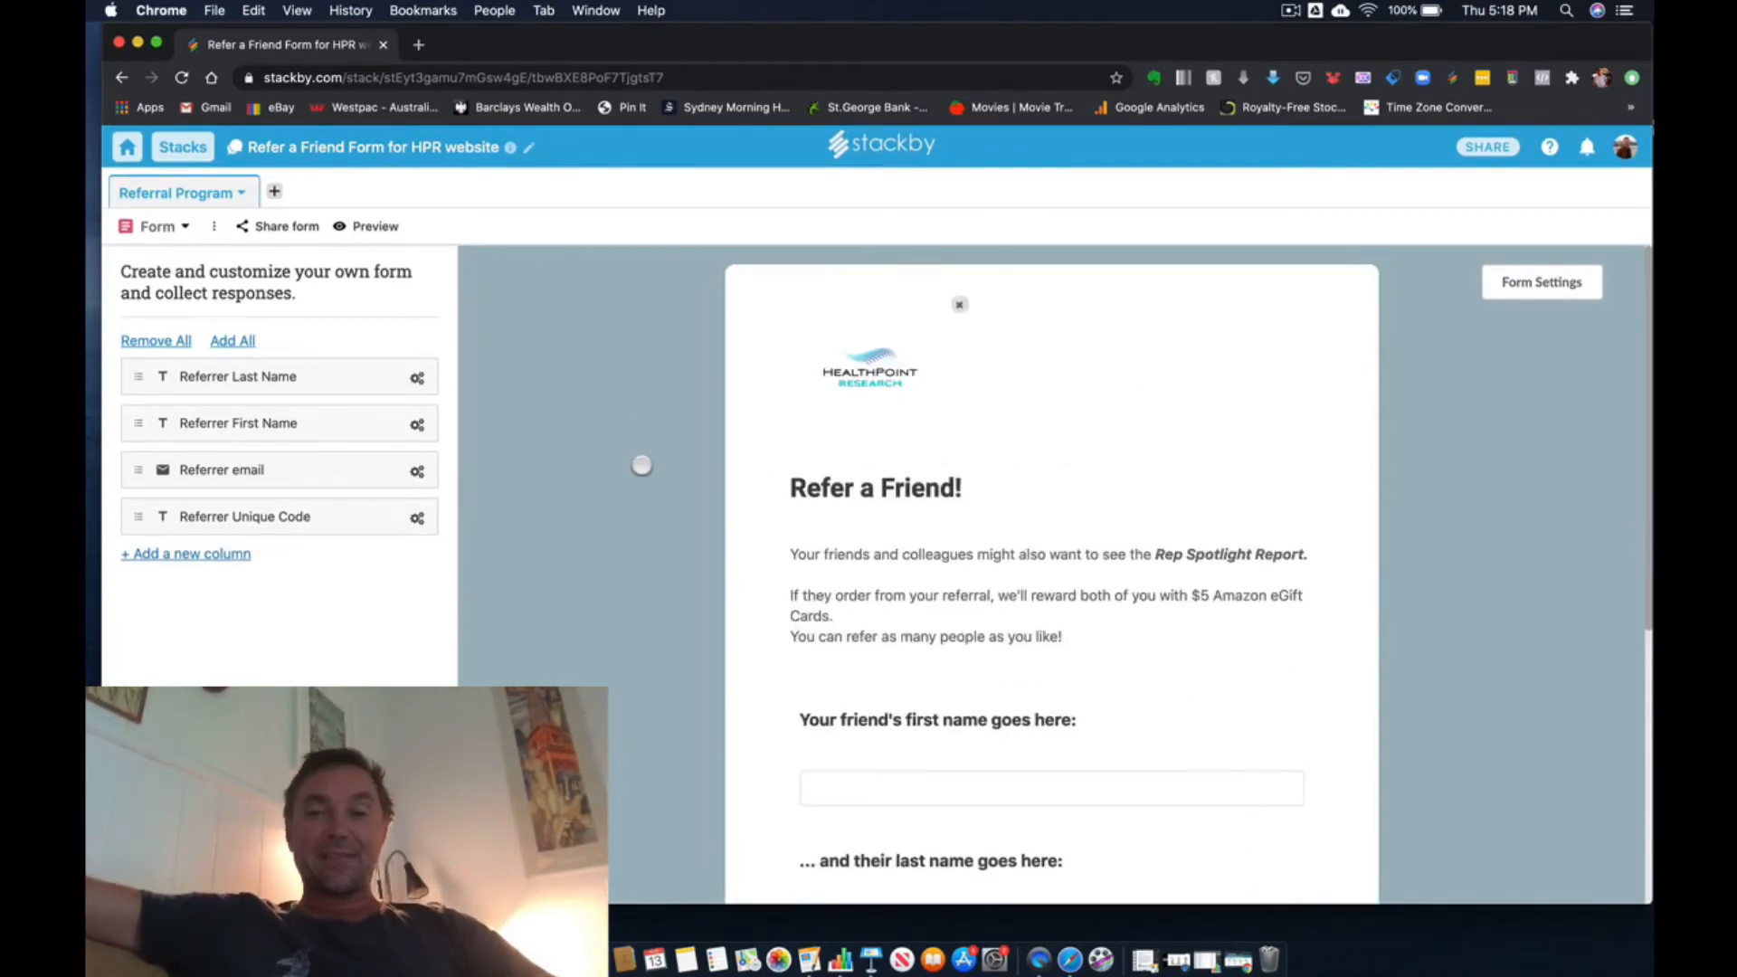
- Turn on Header Center in the form settings to centre the logo, title and introduction
{"action": "left_click", "coordinate": [1527, 288]}
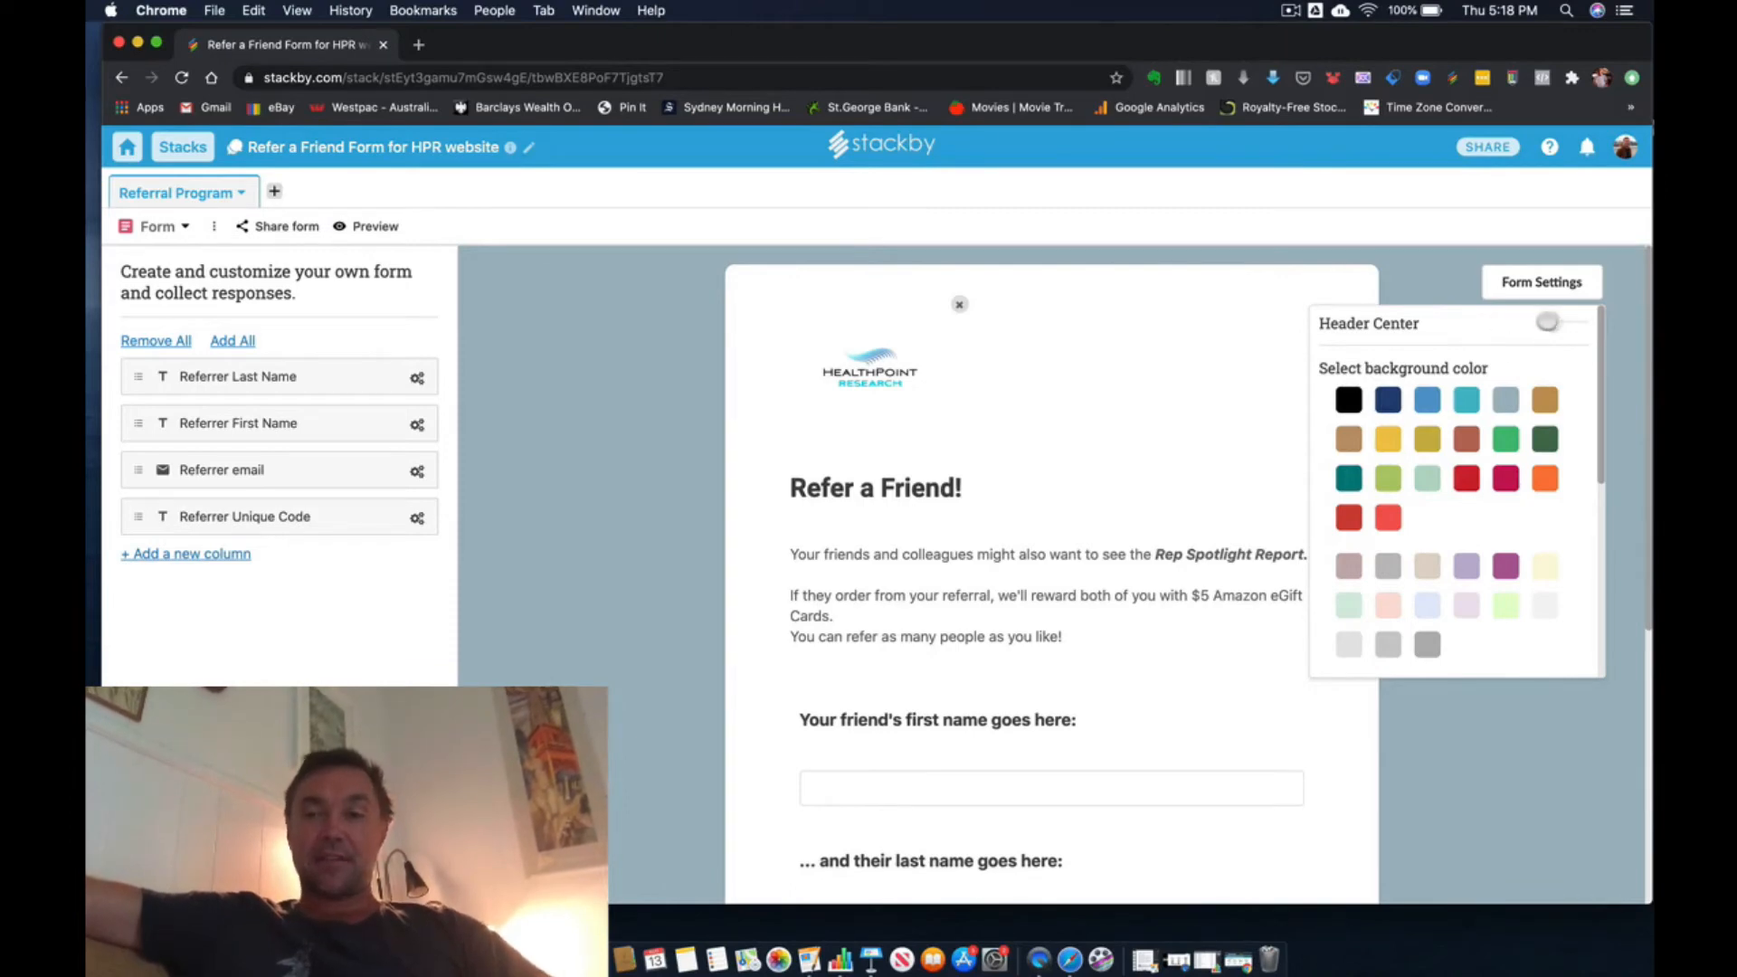
{"action": "left_click", "coordinate": [1574, 319]}
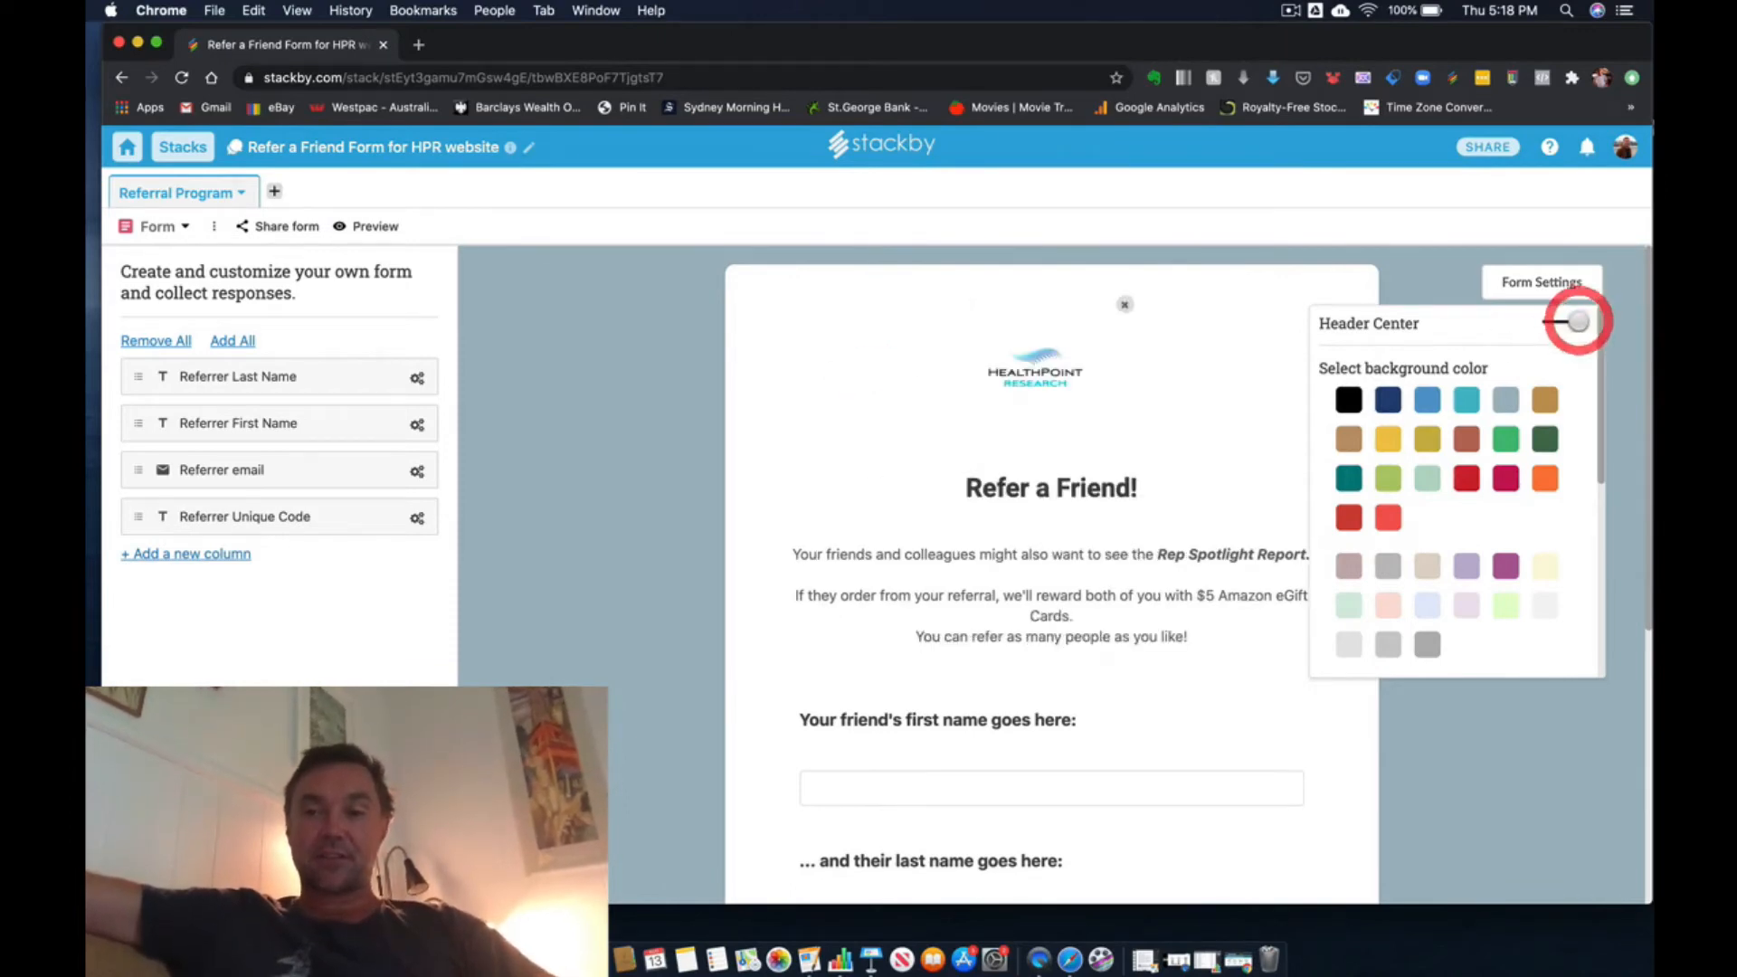
{"action": "left_click", "coordinate": [1582, 320]}
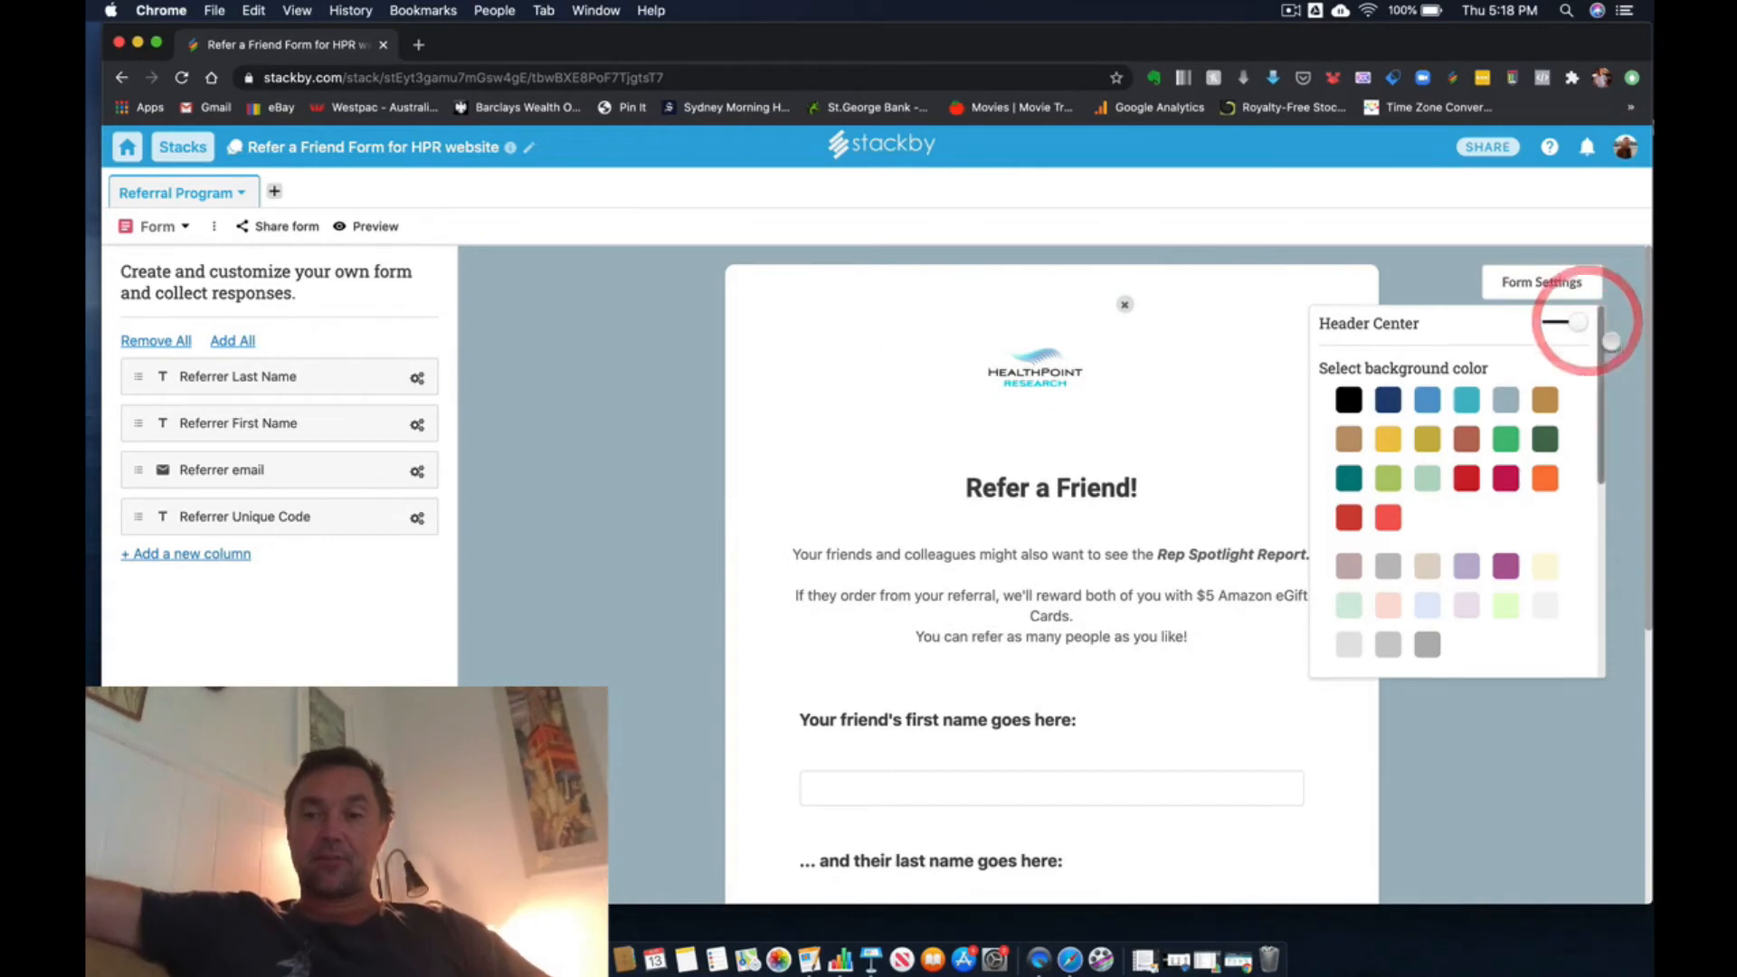
{"action": "left_click", "coordinate": [1616, 348]}
{"action": "scroll", "coordinate": [1535, 480], "scroll_direction": "down", "scroll_amount": 3}
{"action": "scroll", "coordinate": [1535, 479], "scroll_direction": "up", "scroll_amount": 3}
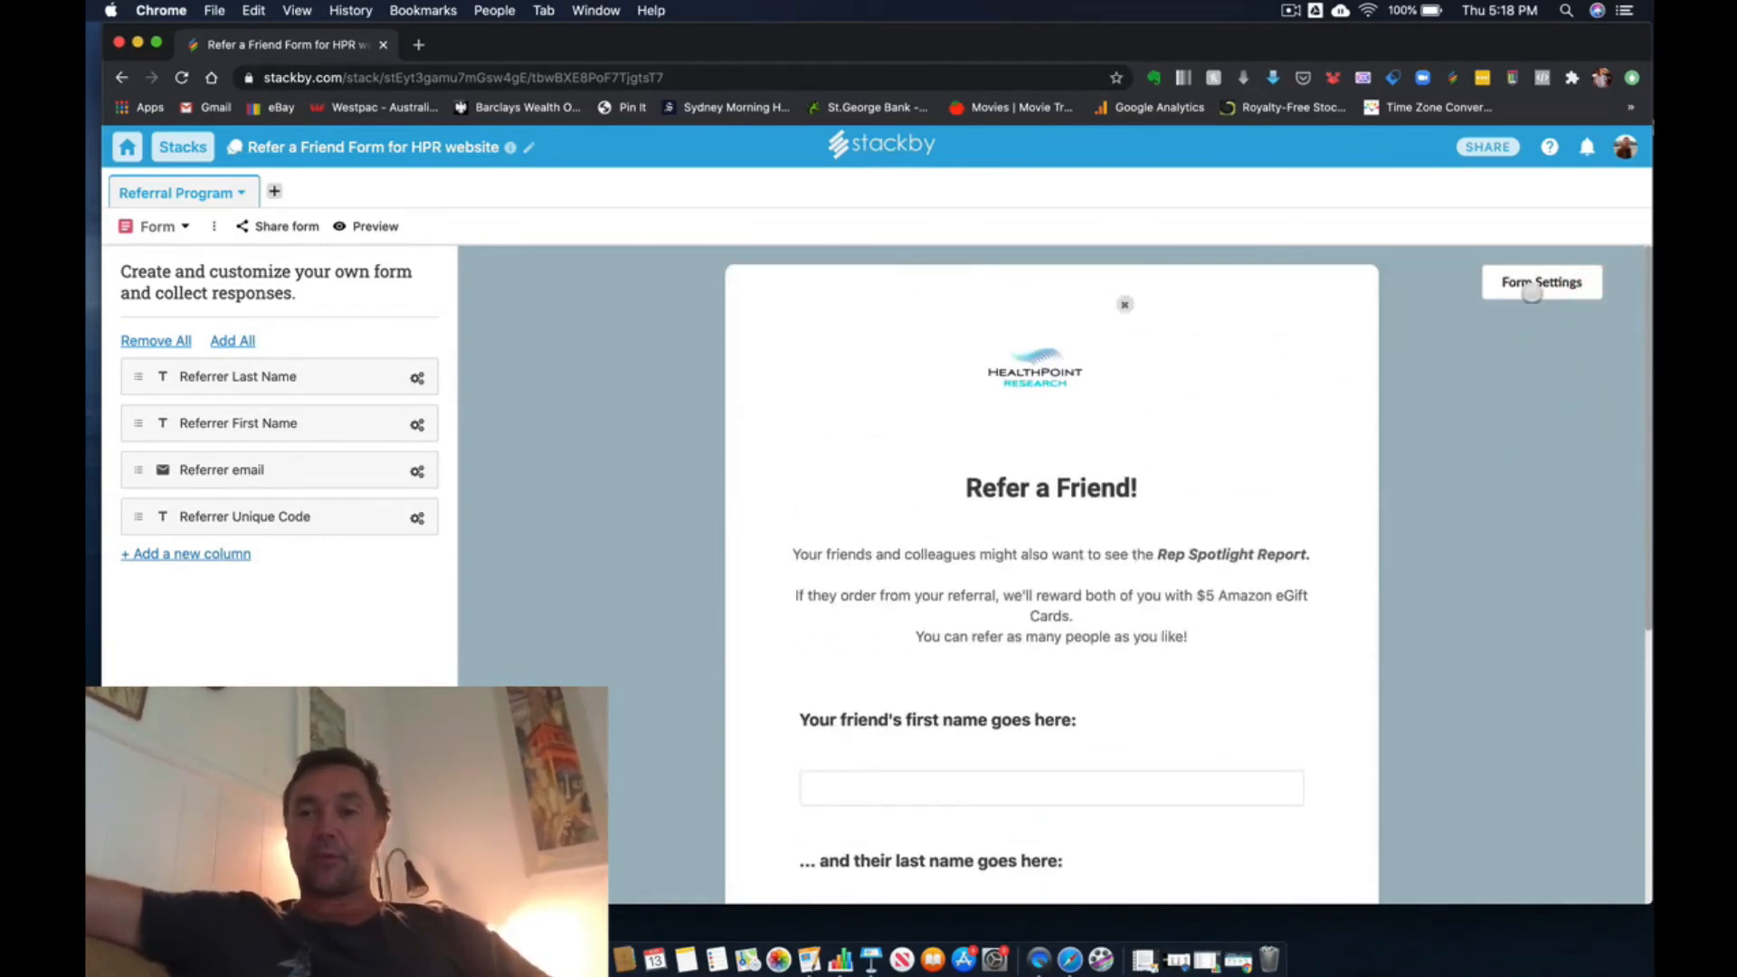
- Turn off Header Center in the form settings so the header is left-aligned
{"action": "left_click", "coordinate": [1531, 294]}
{"action": "left_click", "coordinate": [1556, 322]}
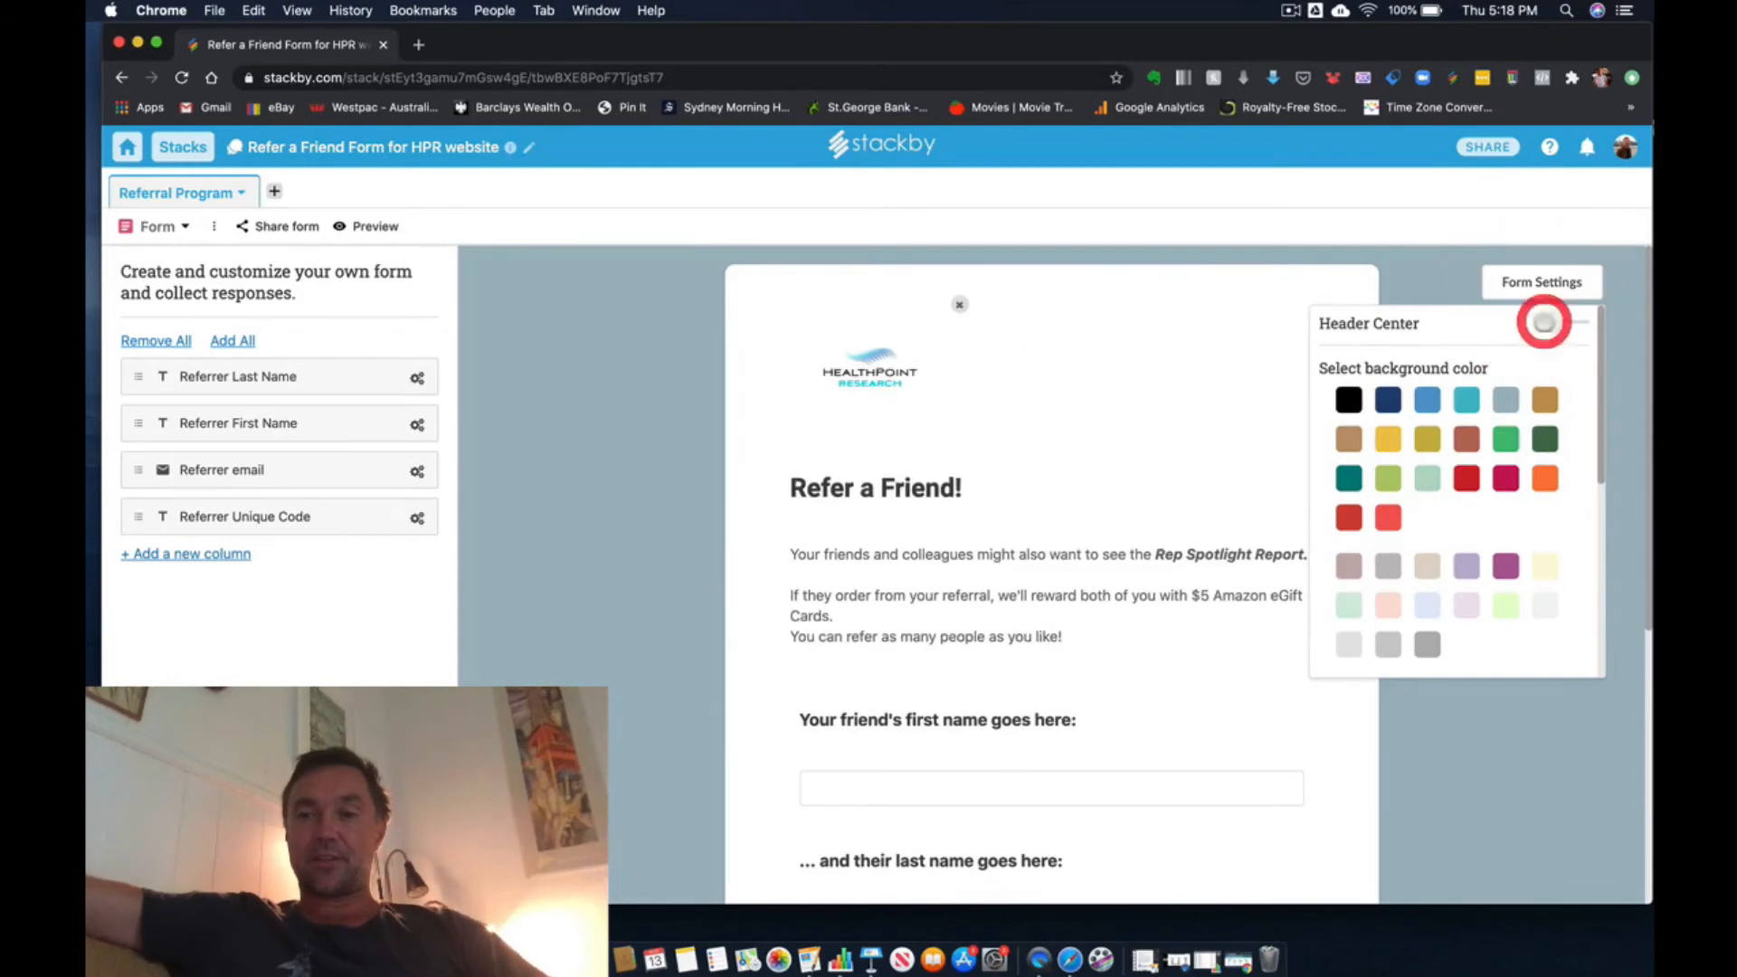
{"action": "left_click", "coordinate": [1457, 730]}
{"action": "scroll", "coordinate": [1457, 730], "scroll_direction": "down", "scroll_amount": 2}
{"action": "scroll", "coordinate": [1457, 730], "scroll_direction": "up", "scroll_amount": 2}
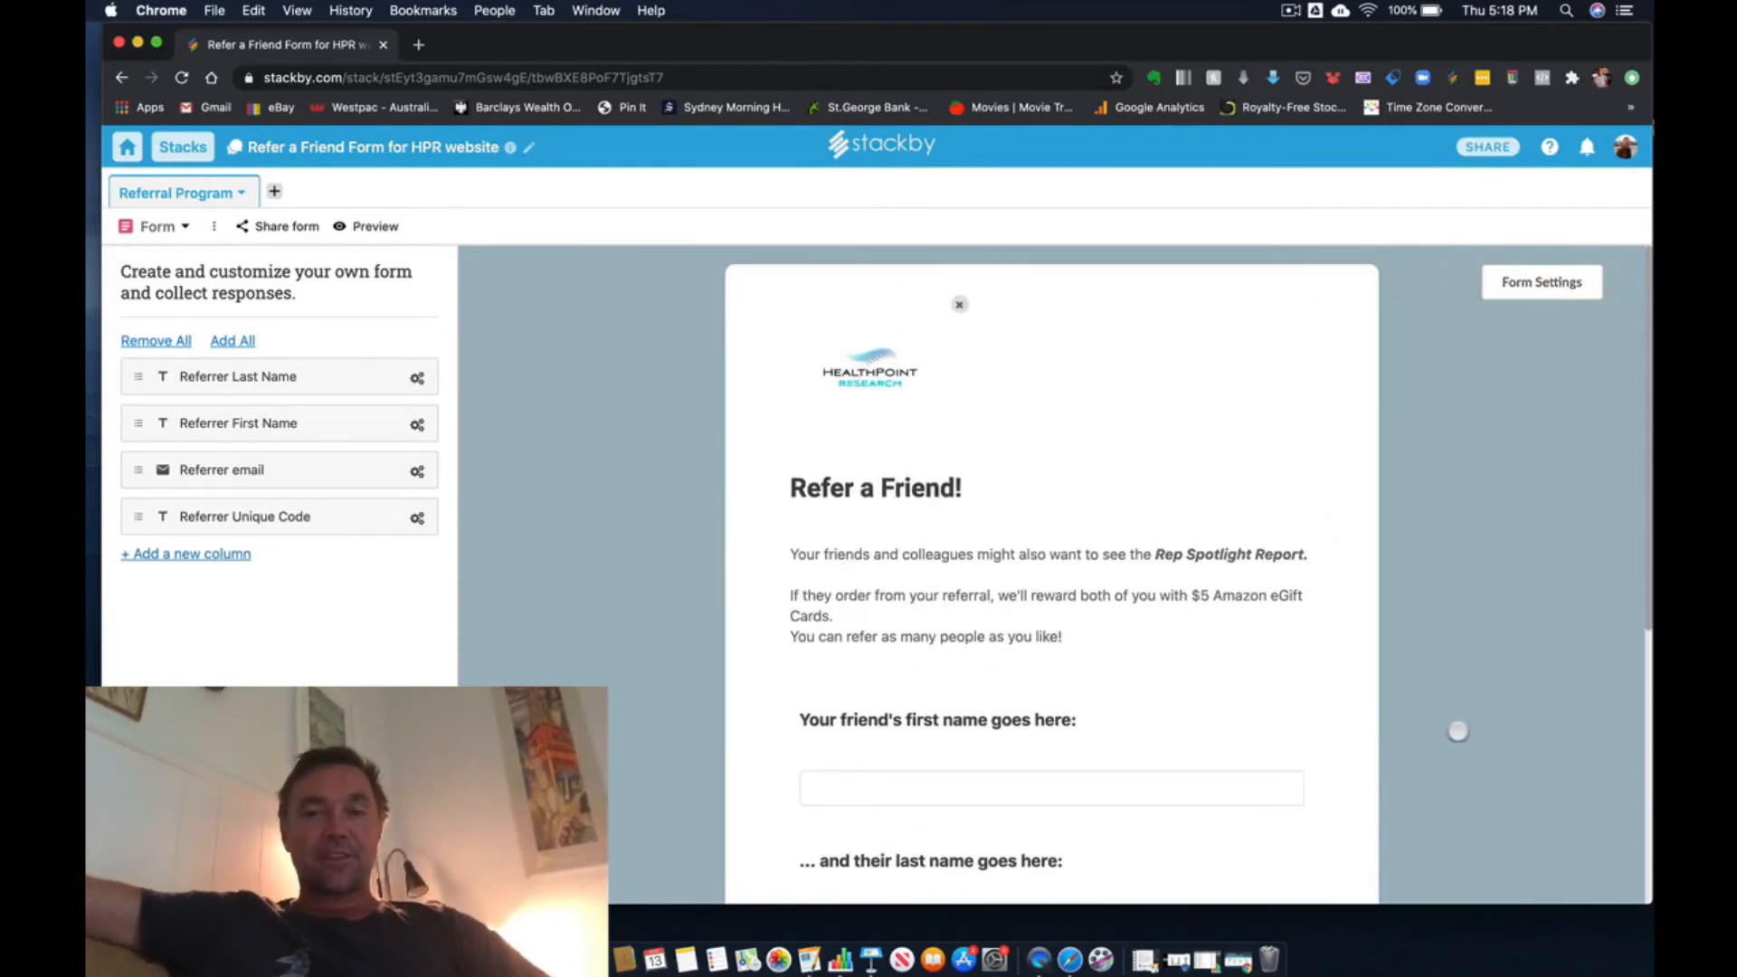
- Preview the published Refer a Friend form, look through its questions, and close the preview
{"action": "scroll", "coordinate": [1457, 730], "scroll_direction": "down", "scroll_amount": 5}
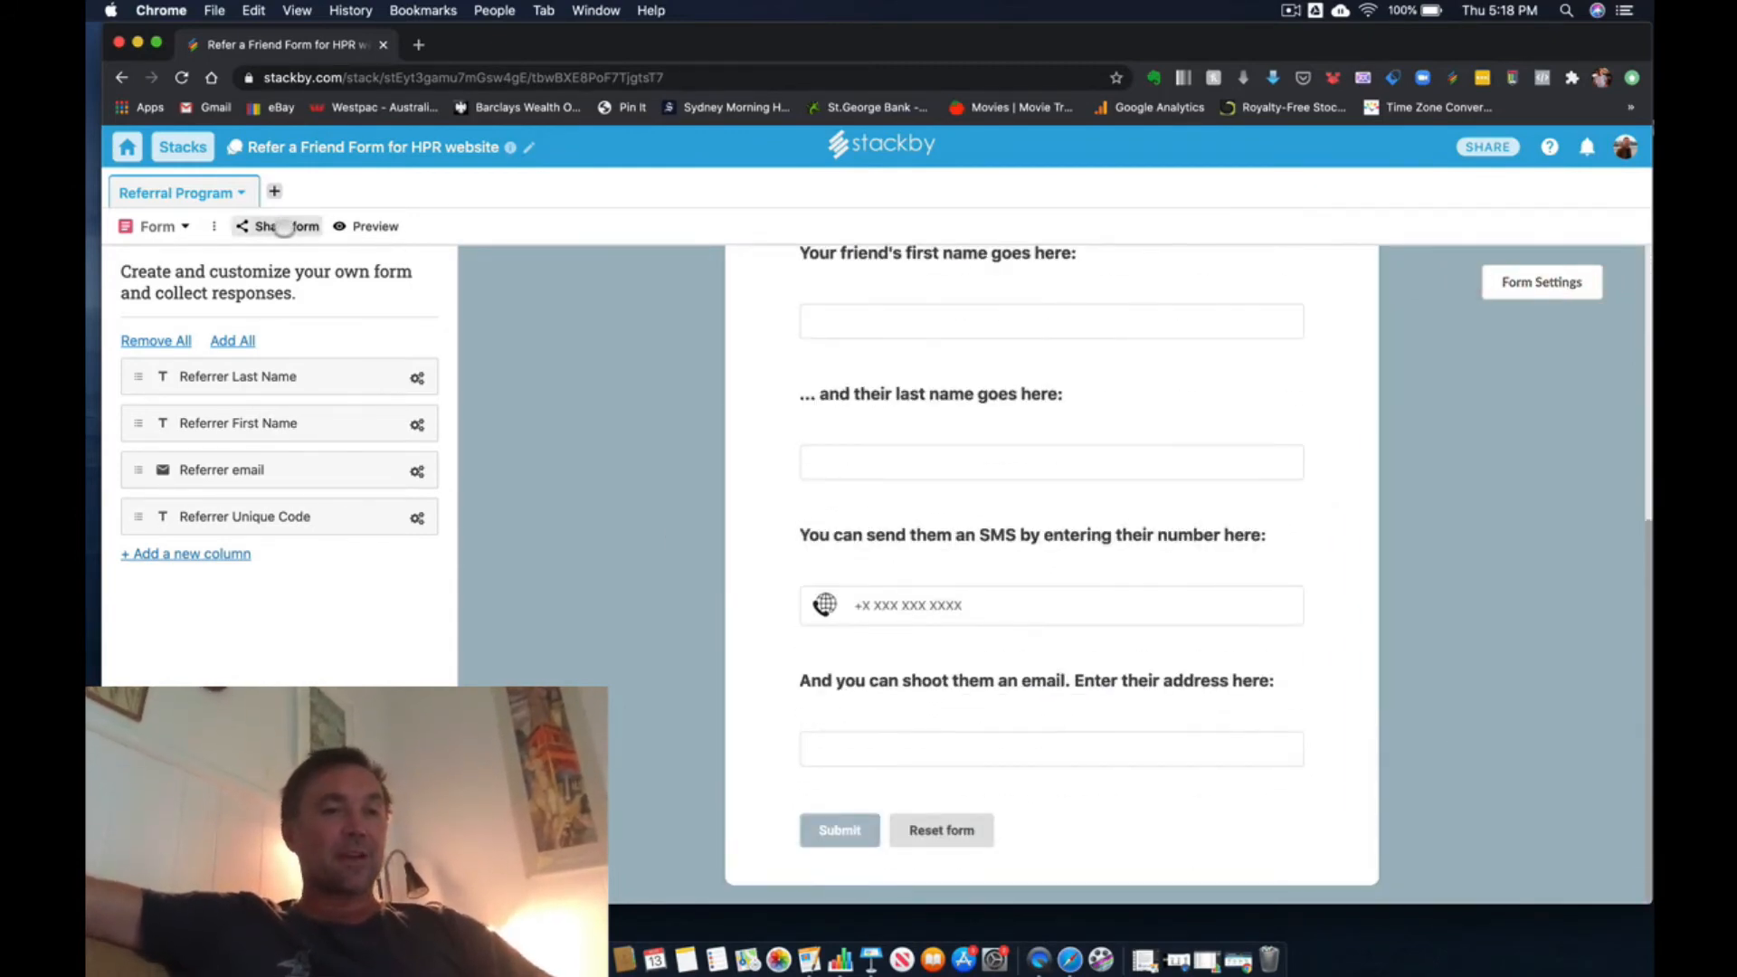
{"action": "left_click", "coordinate": [372, 226]}
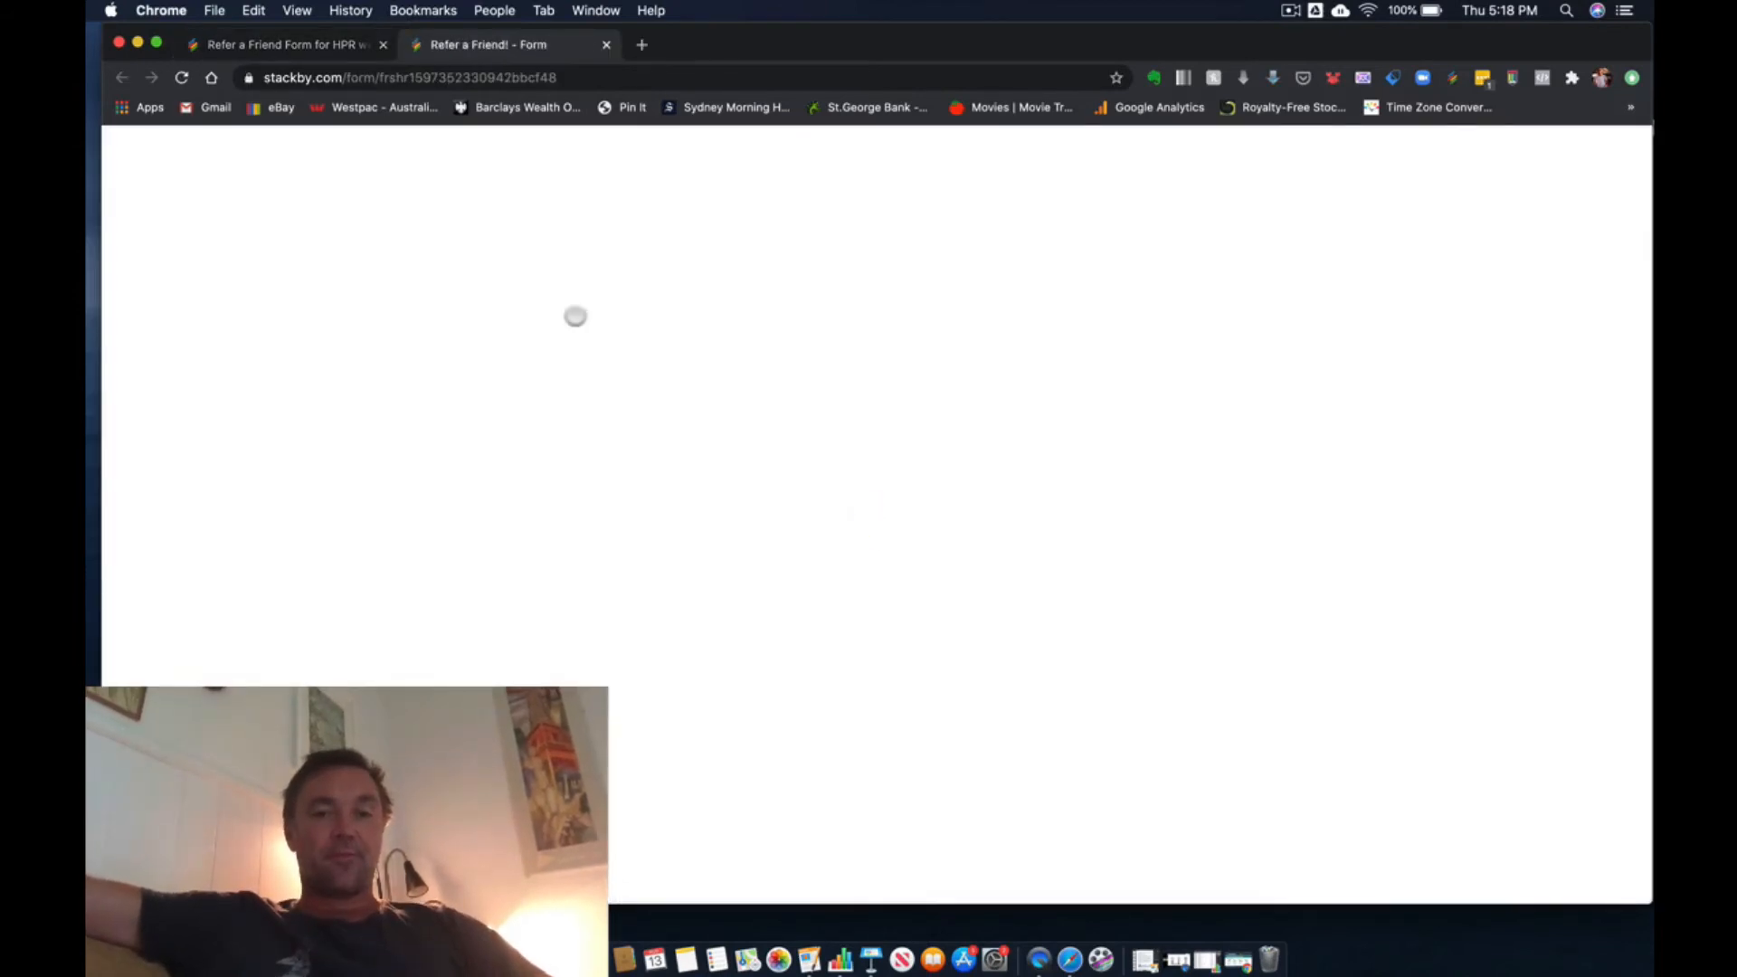
{"action": "scroll", "coordinate": [576, 316], "scroll_direction": "down", "scroll_amount": 5}
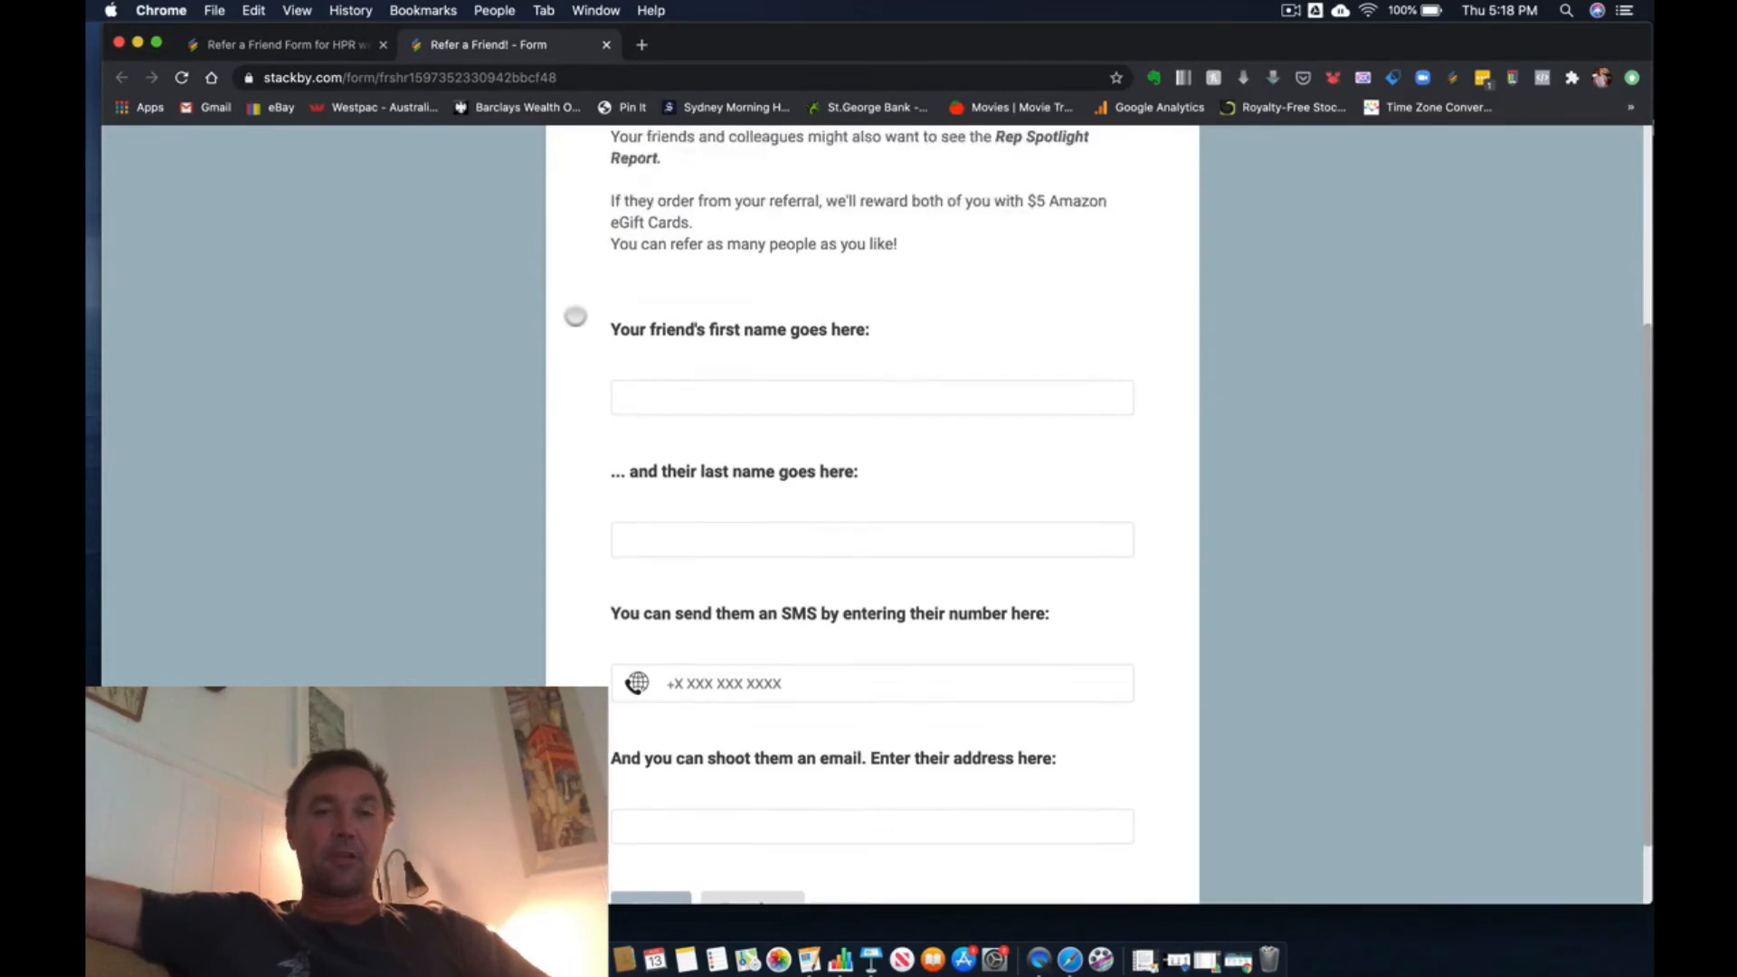
{"action": "scroll", "coordinate": [575, 316], "scroll_direction": "up", "scroll_amount": 3}
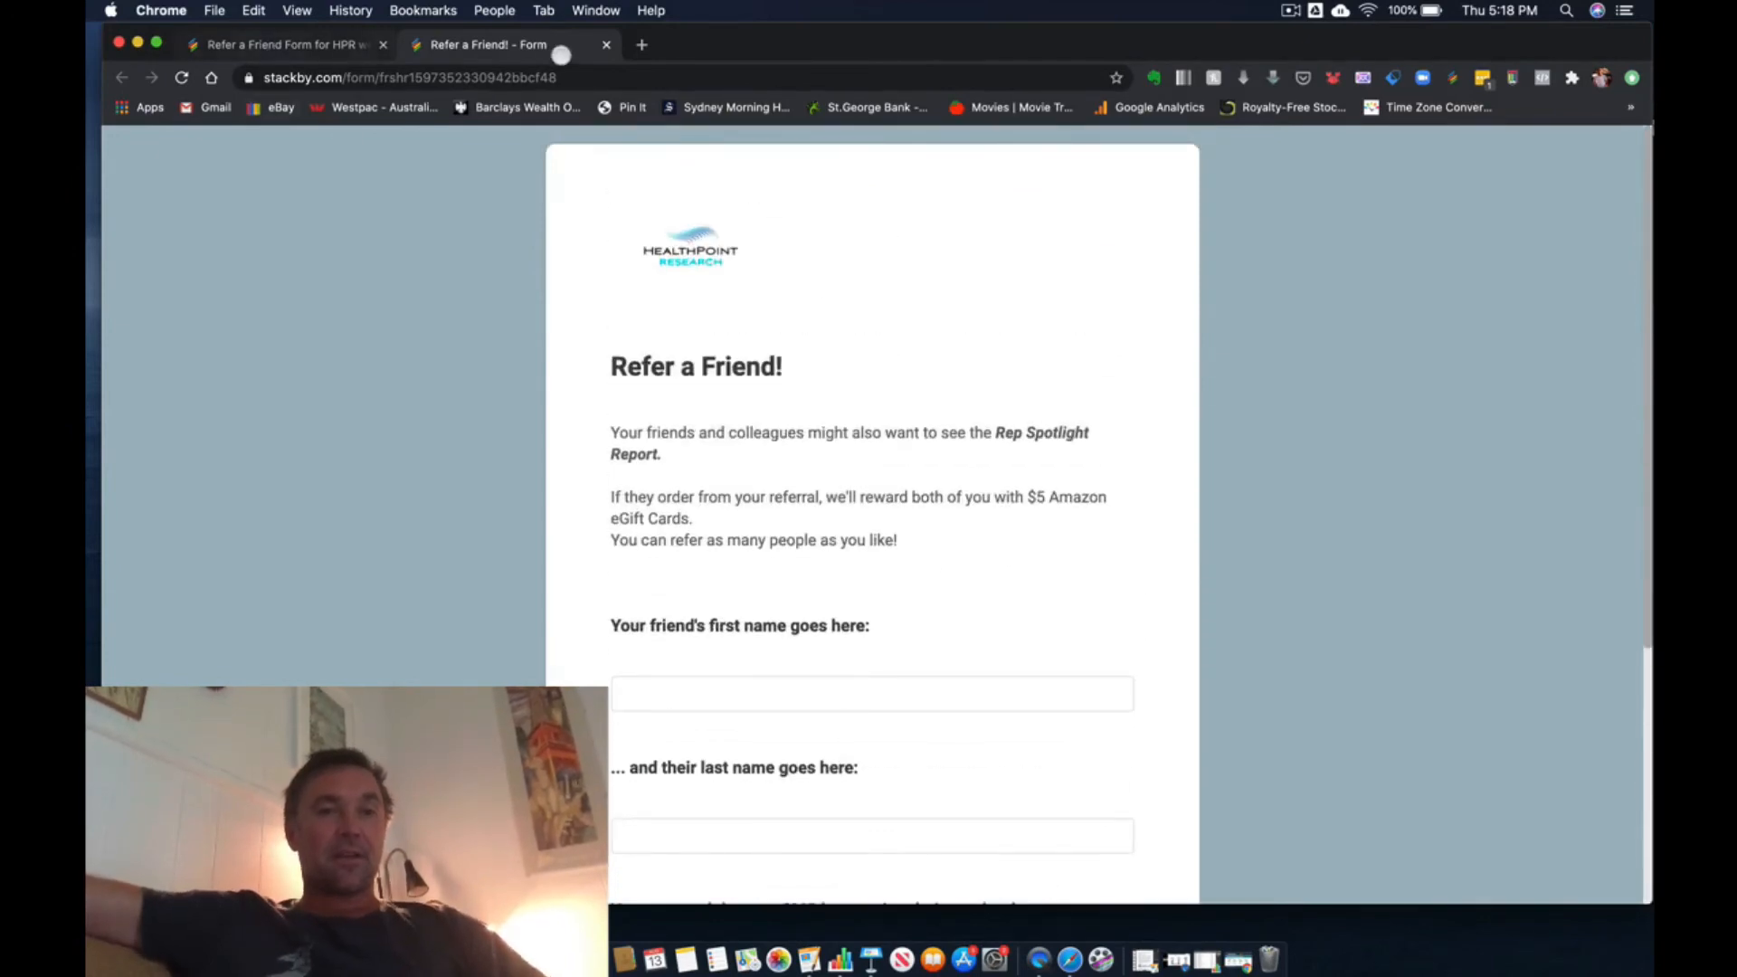
{"action": "left_click", "coordinate": [606, 45]}
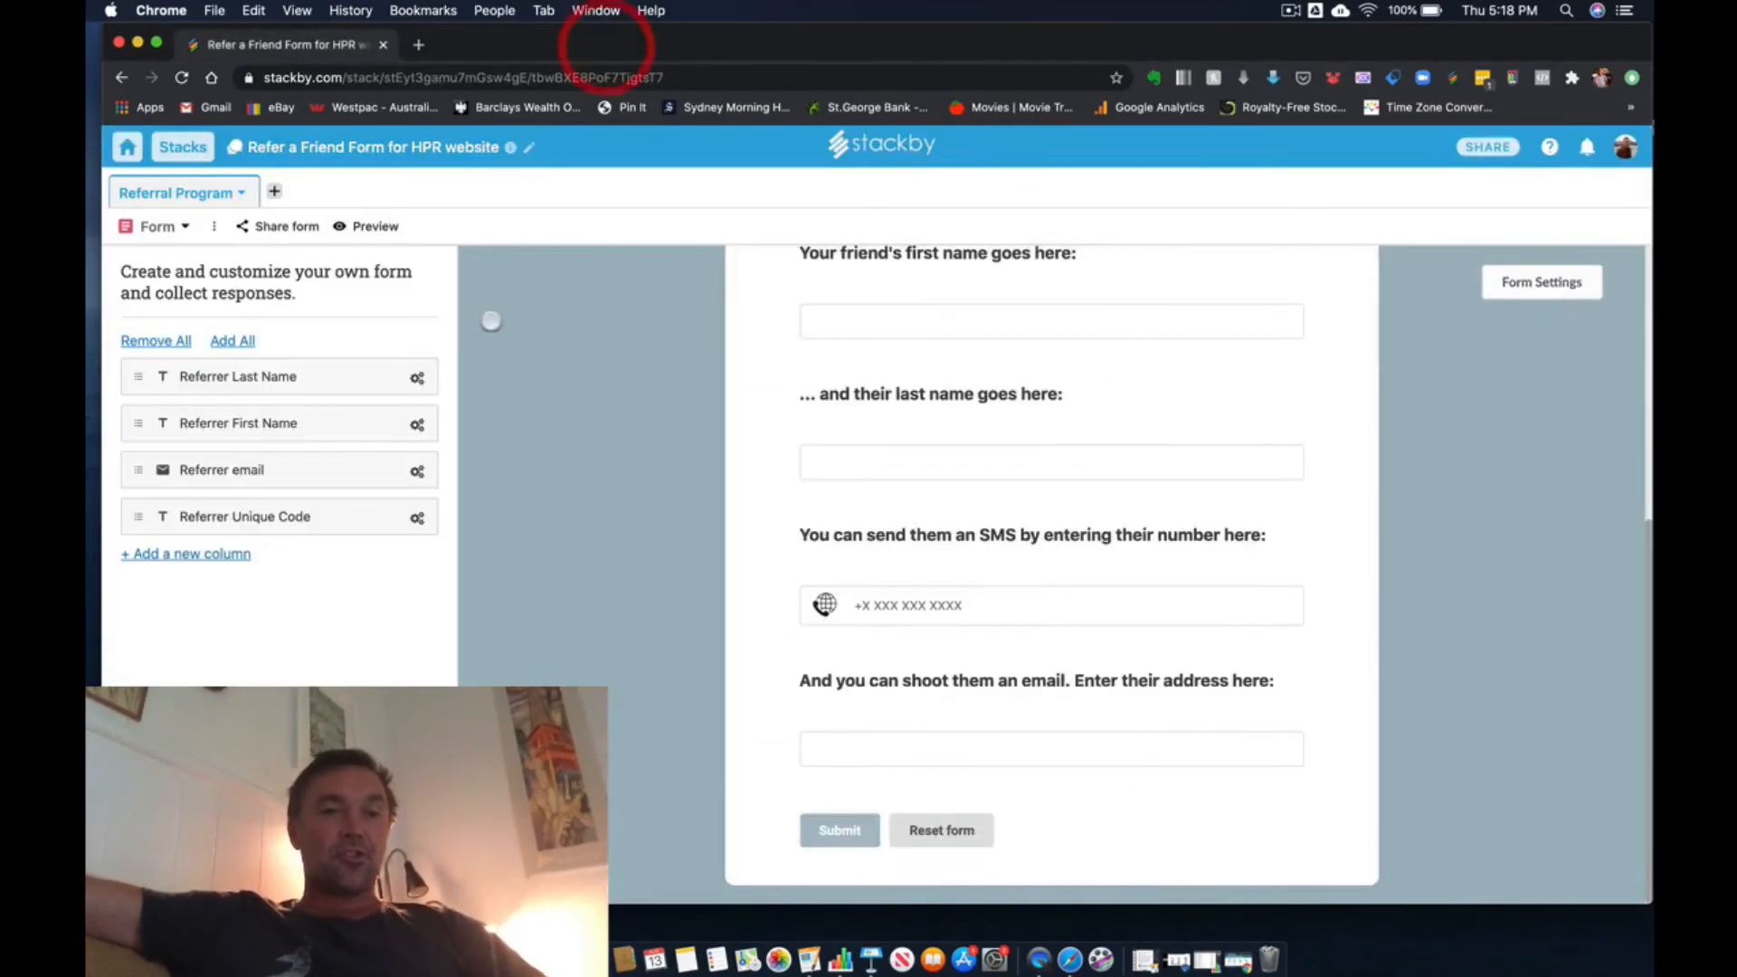
- Show the form's unique share URL and embed code, close them, and review the form from its header to the submit area
{"action": "left_click", "coordinate": [283, 222]}
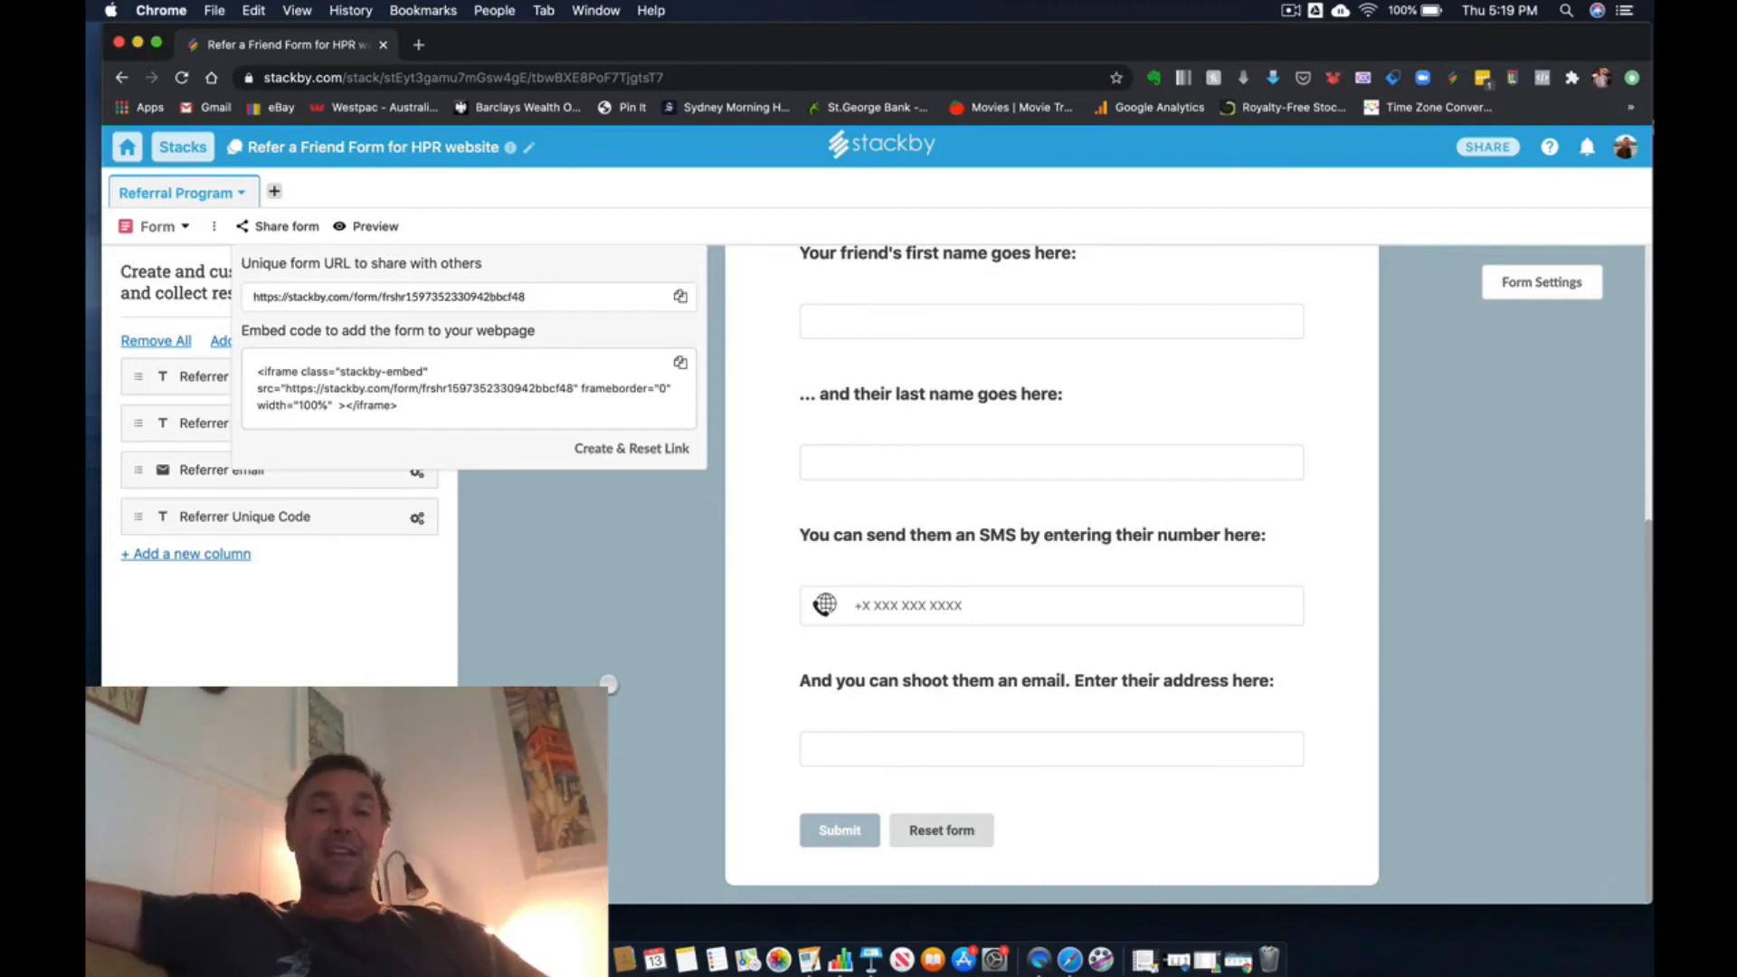
{"action": "left_click", "coordinate": [608, 686]}
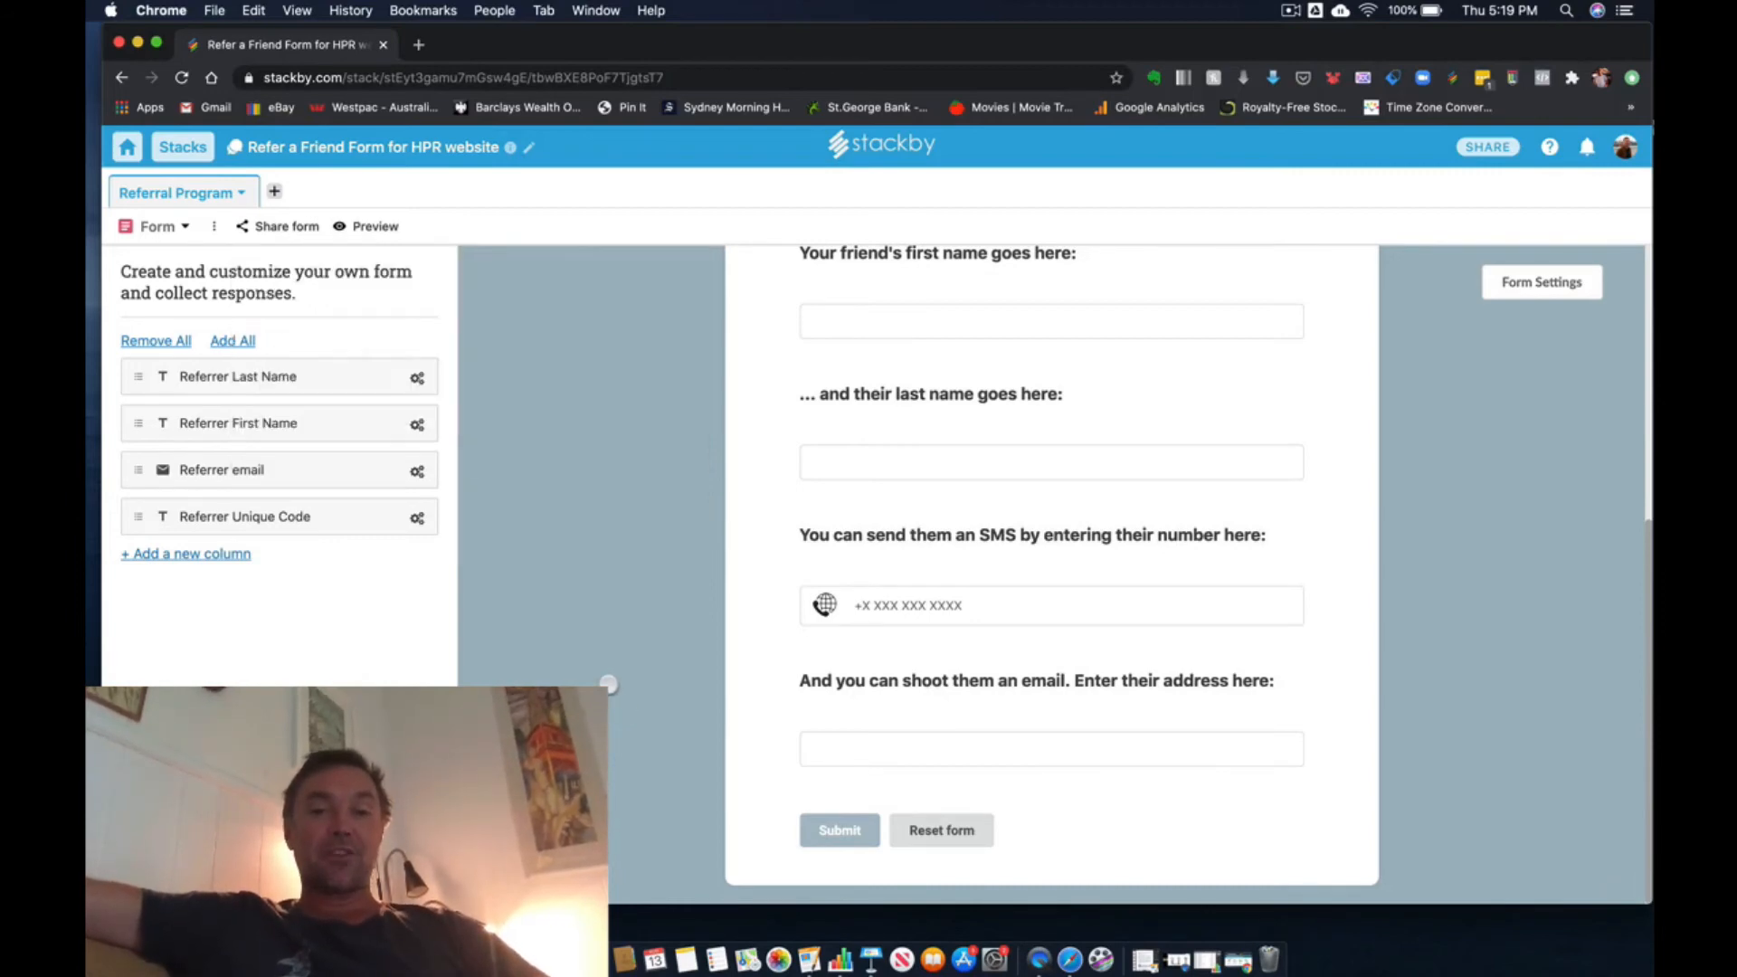
{"action": "scroll", "coordinate": [626, 559], "scroll_direction": "up", "scroll_amount": 1}
{"action": "scroll", "coordinate": [627, 559], "scroll_direction": "up", "scroll_amount": 1}
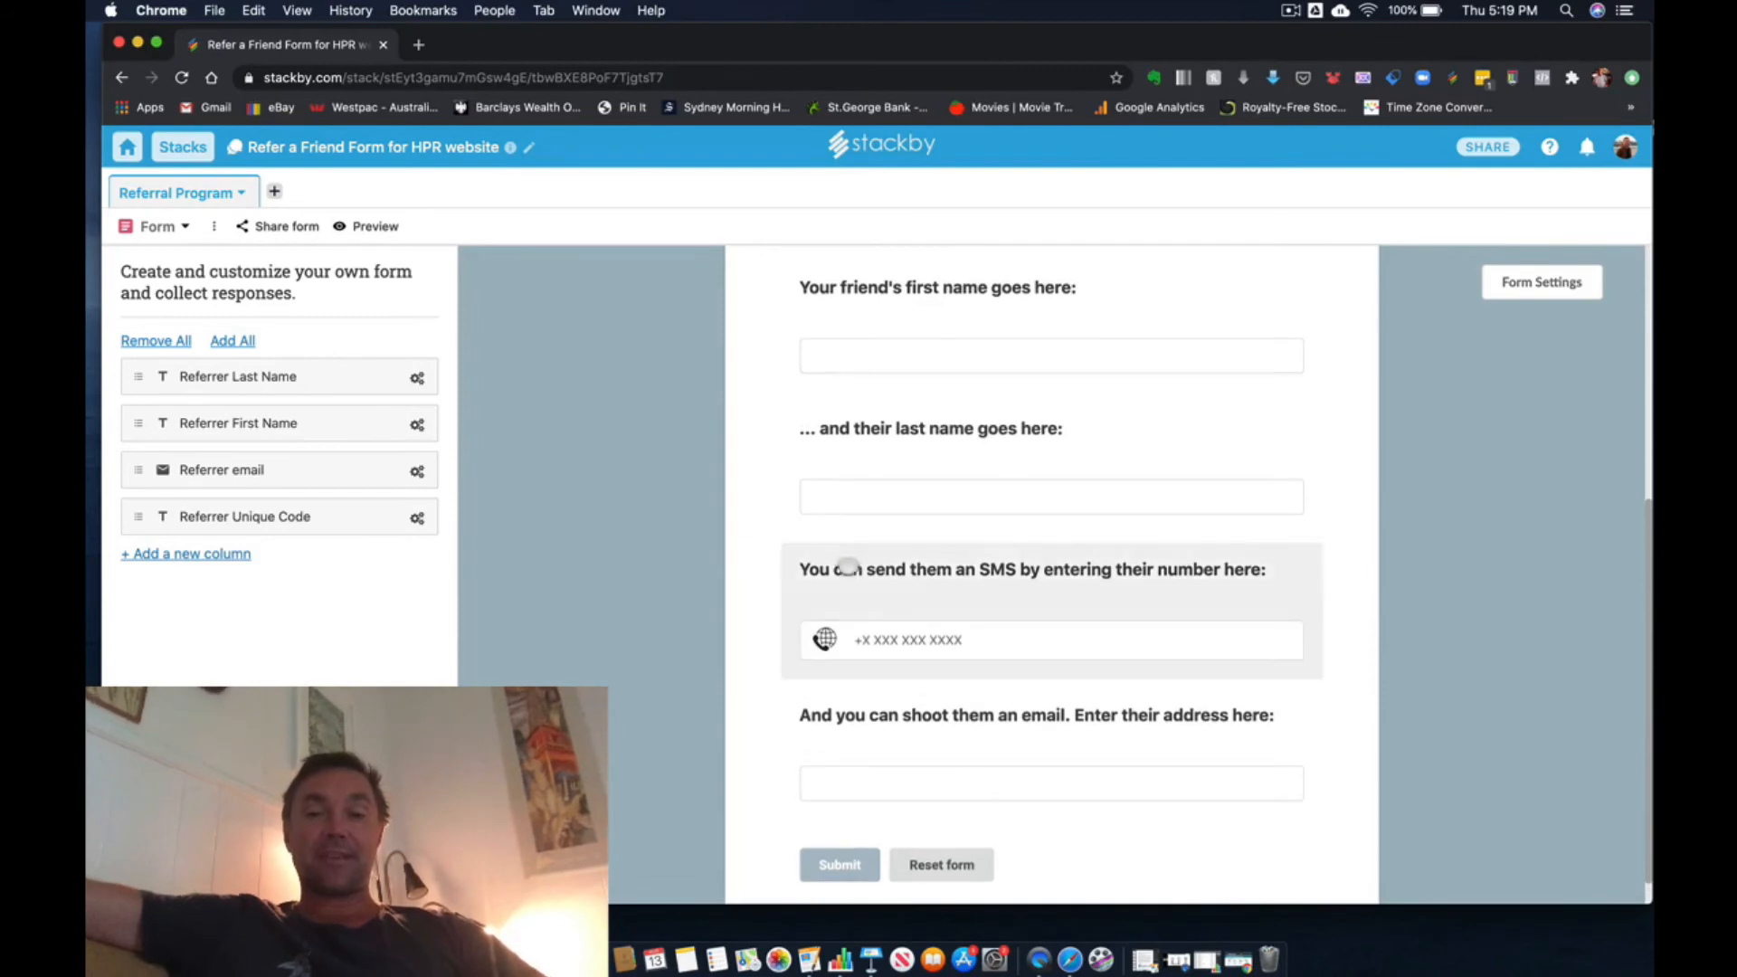
{"action": "scroll", "coordinate": [595, 473], "scroll_direction": "up", "scroll_amount": 3}
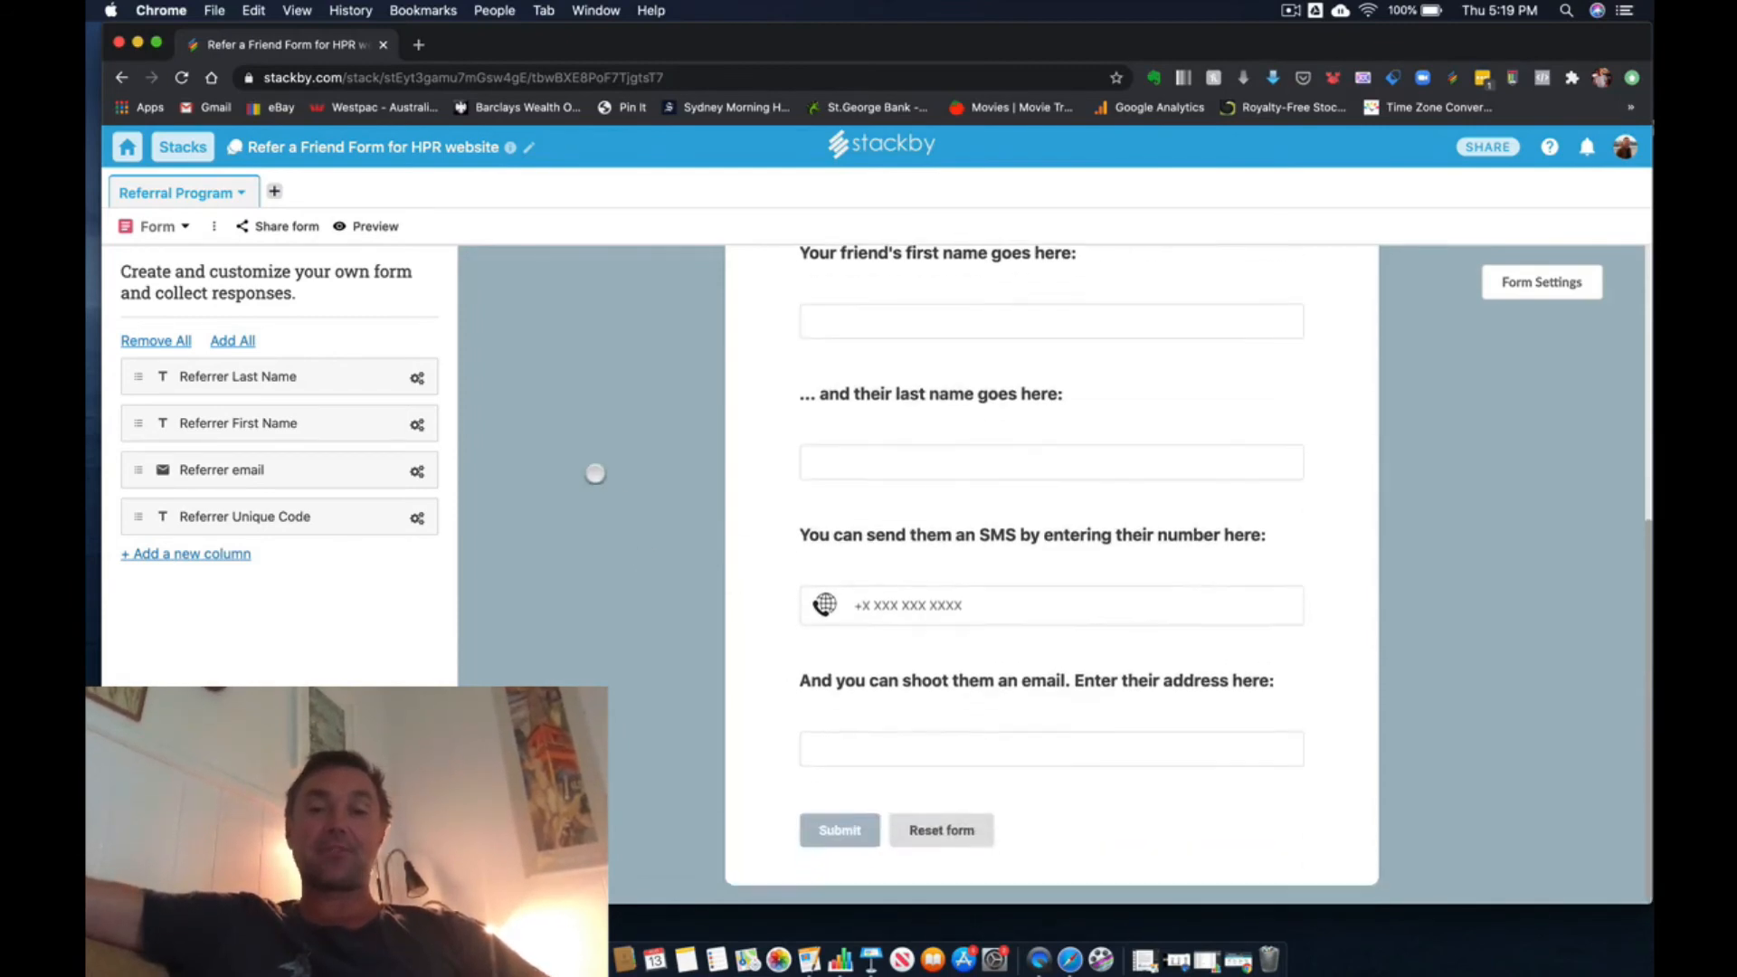
{"action": "scroll", "coordinate": [594, 473], "scroll_direction": "up", "scroll_amount": 2}
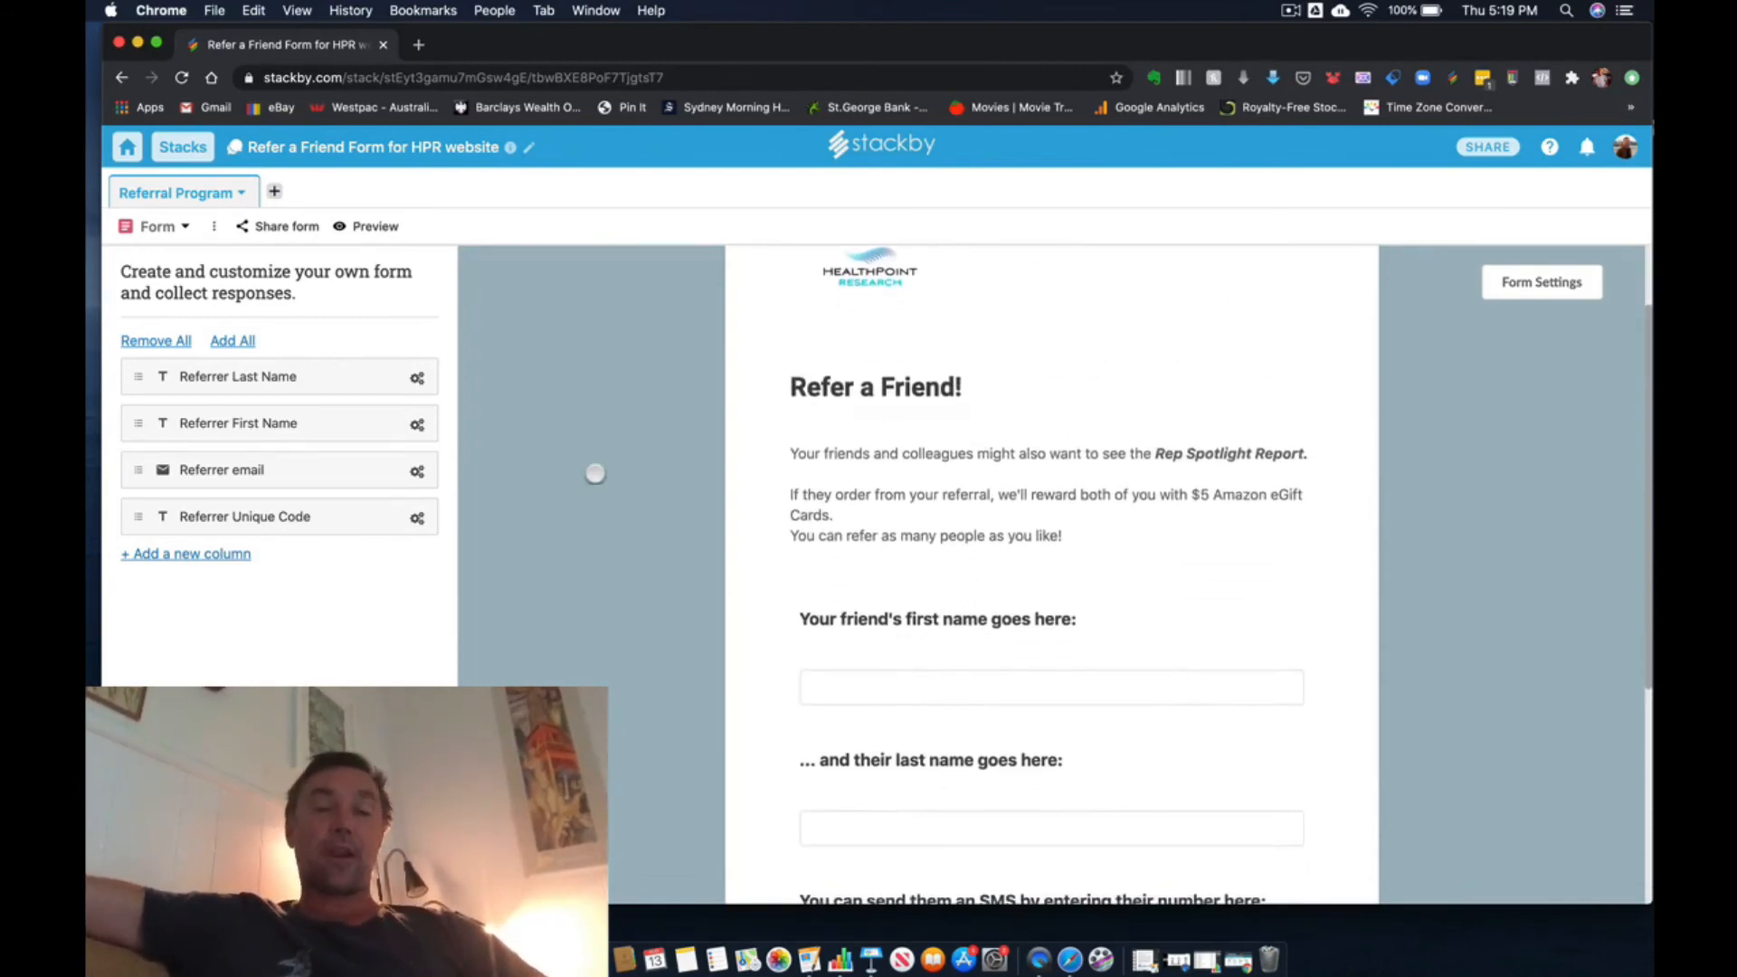
{"action": "scroll", "coordinate": [594, 473], "scroll_direction": "down", "scroll_amount": 5}
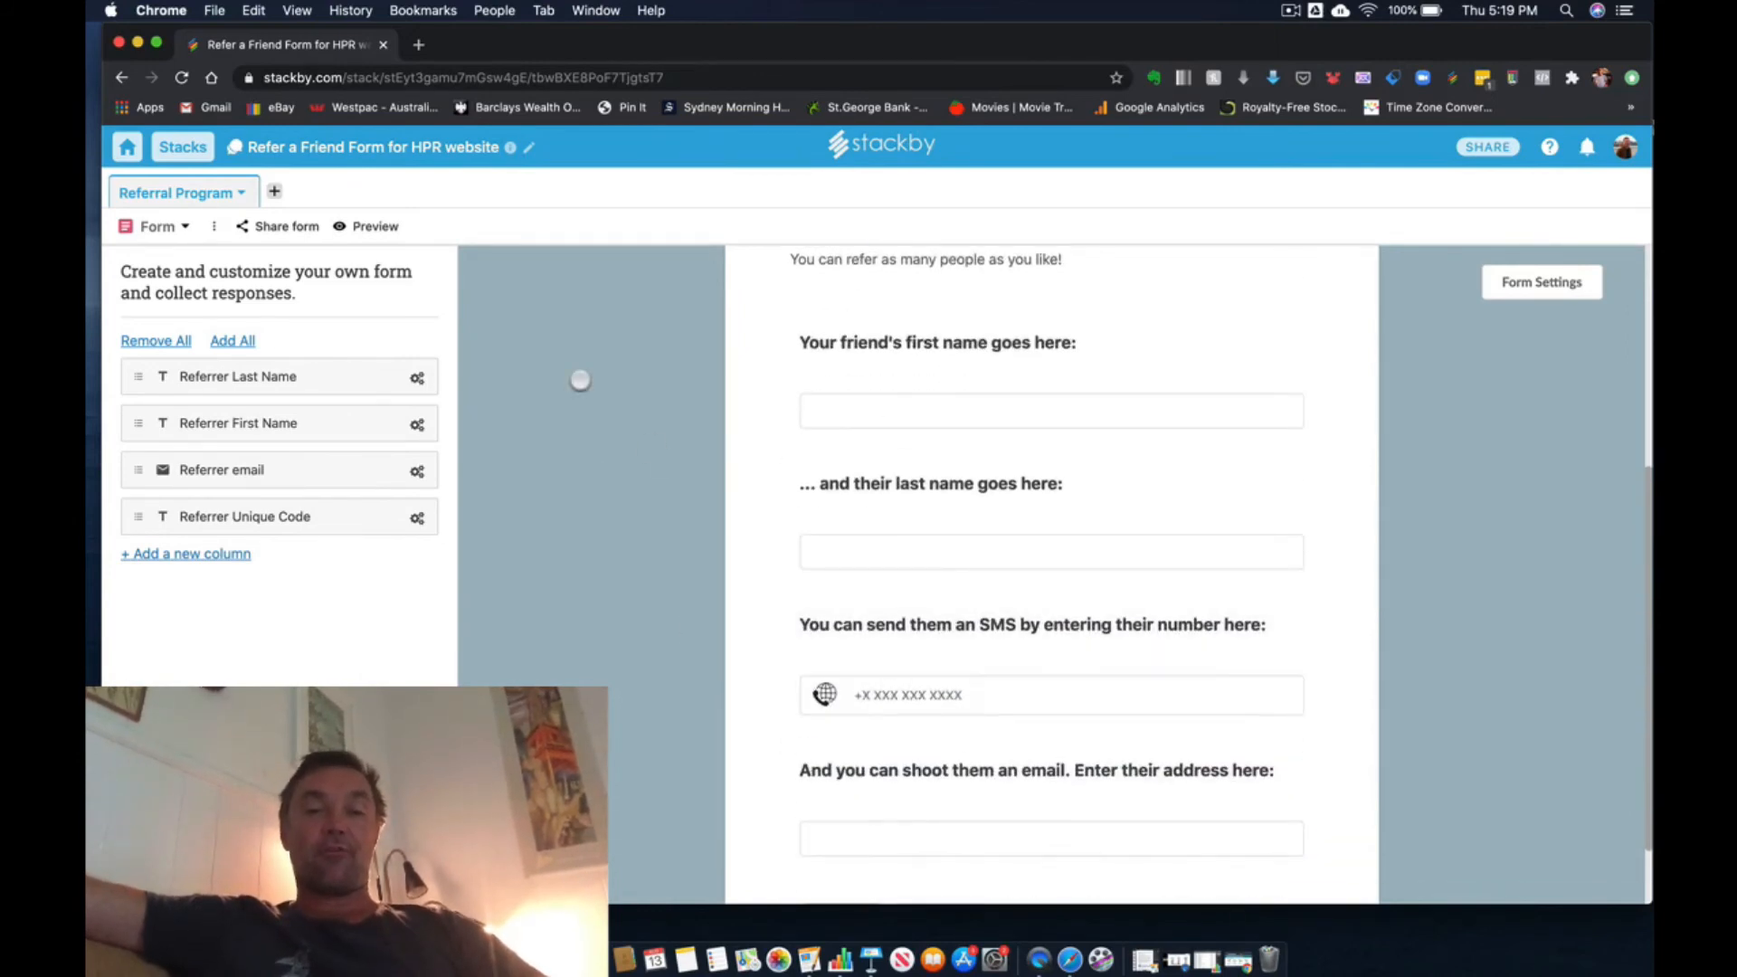
{"action": "scroll", "coordinate": [580, 380], "scroll_direction": "down", "scroll_amount": 2}
- Switch the Referral Program table from the Form view to the Grid view to show its columns
{"action": "left_click", "coordinate": [177, 223]}
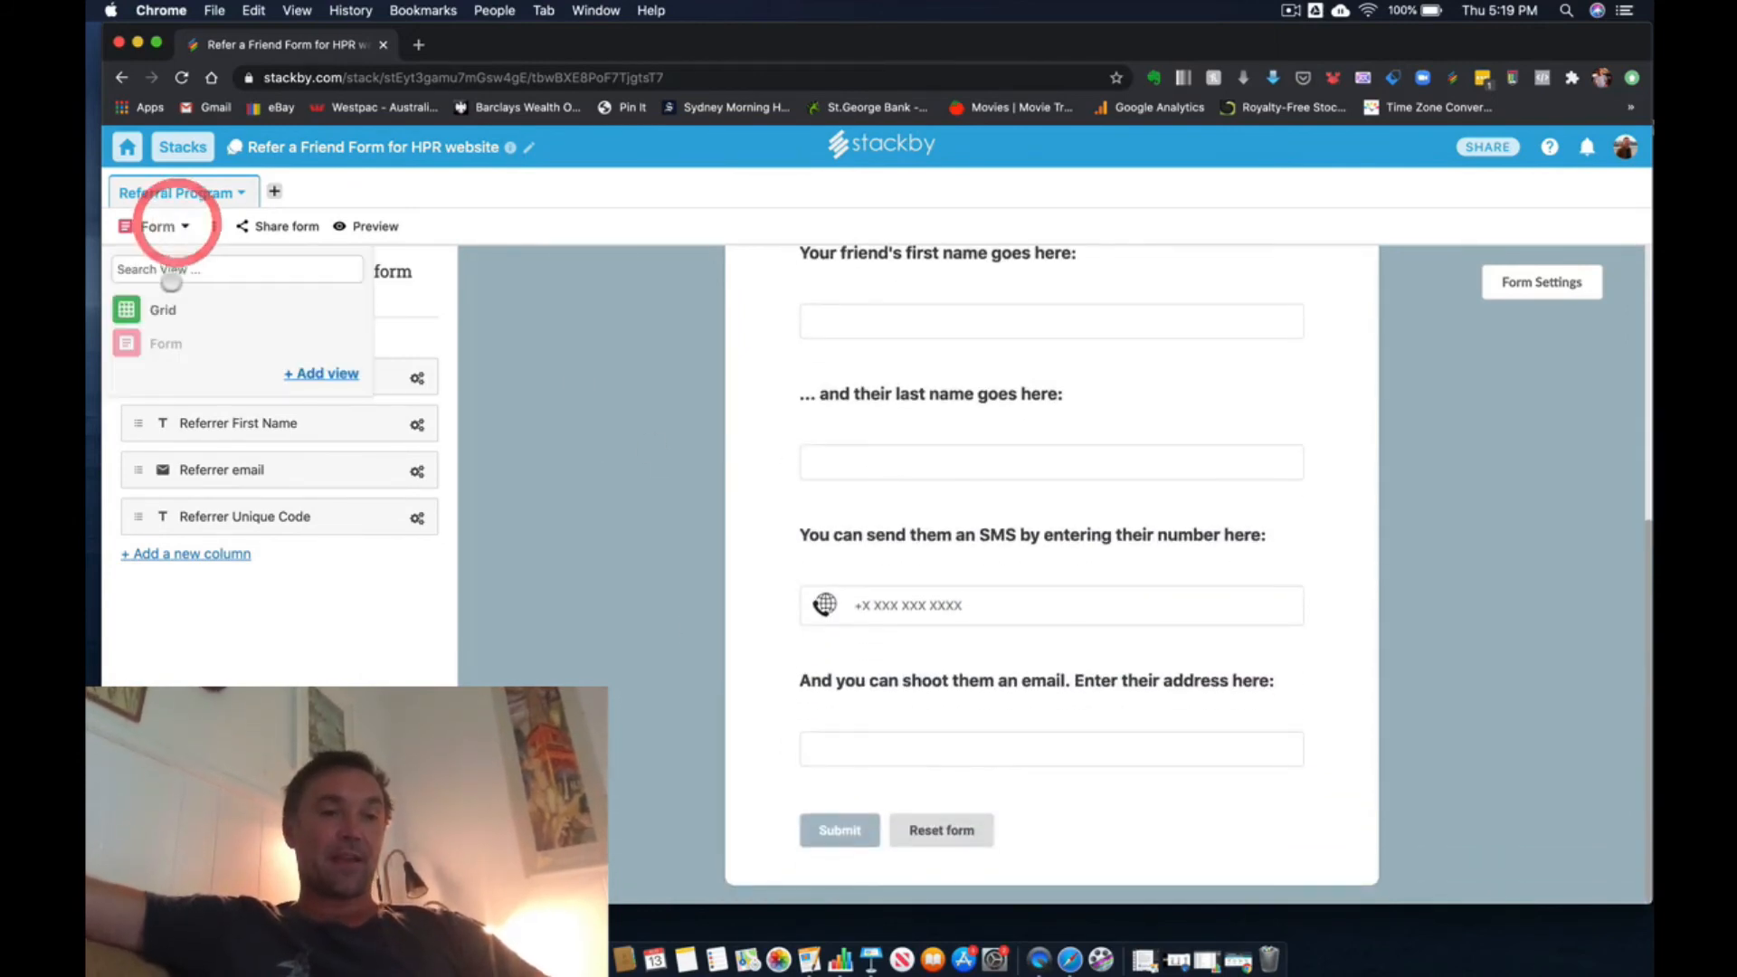
{"action": "left_click", "coordinate": [171, 302]}
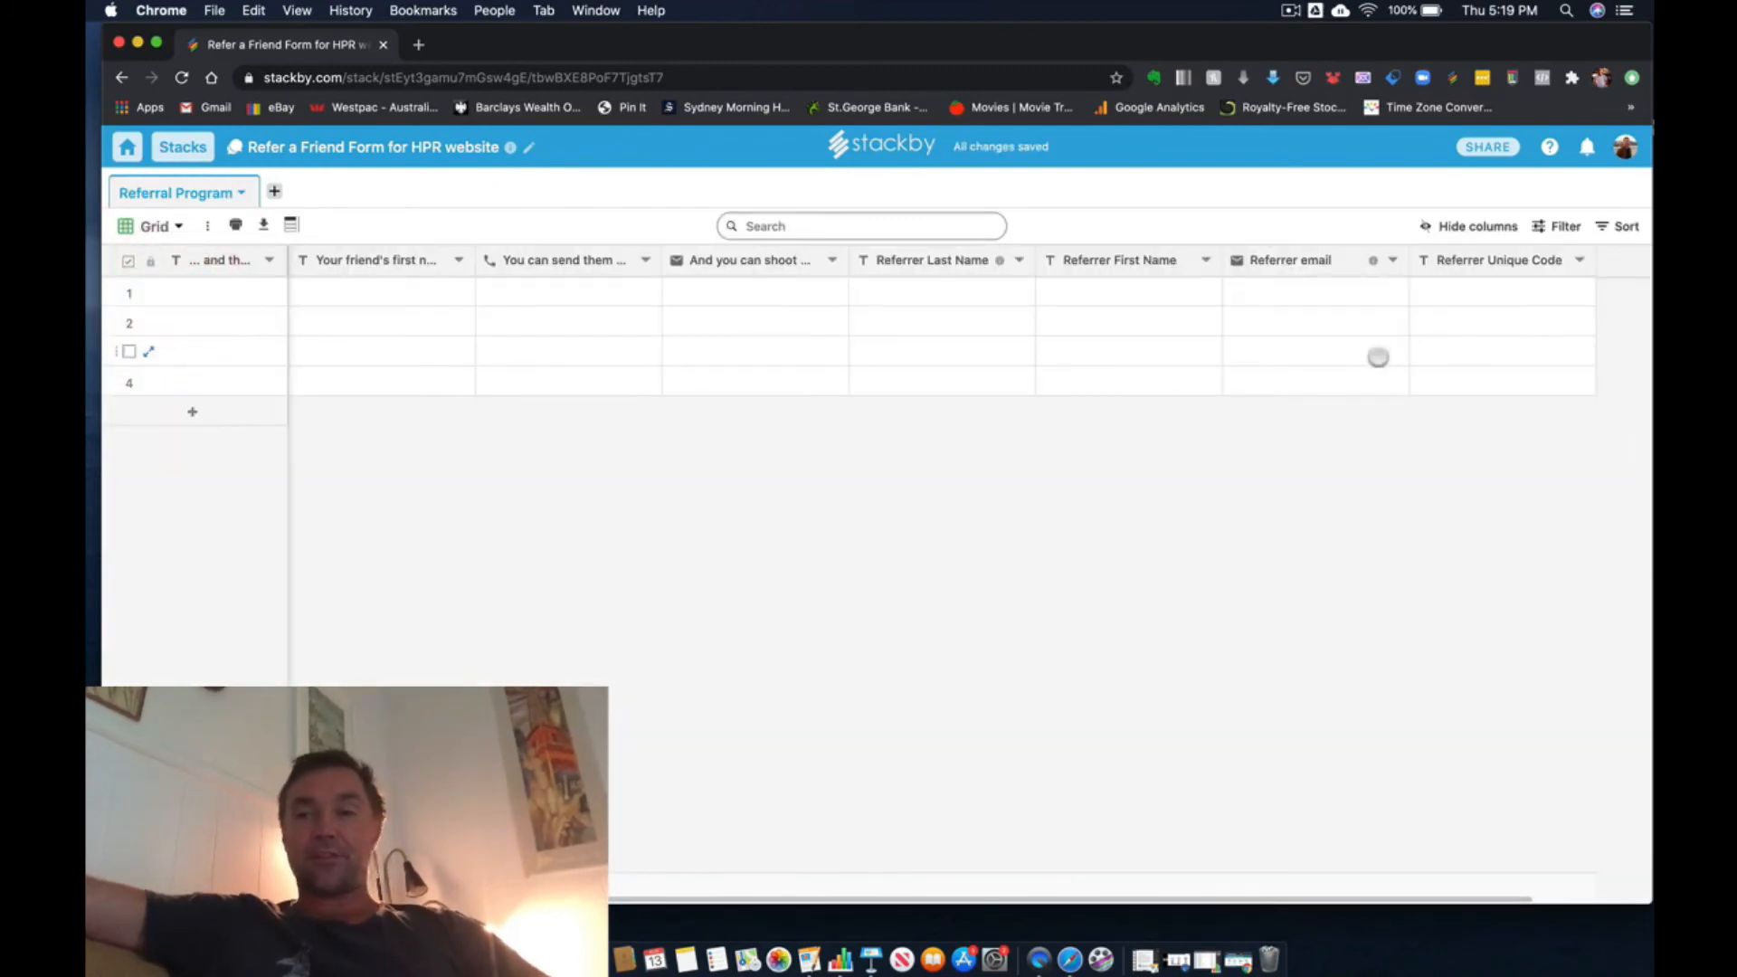